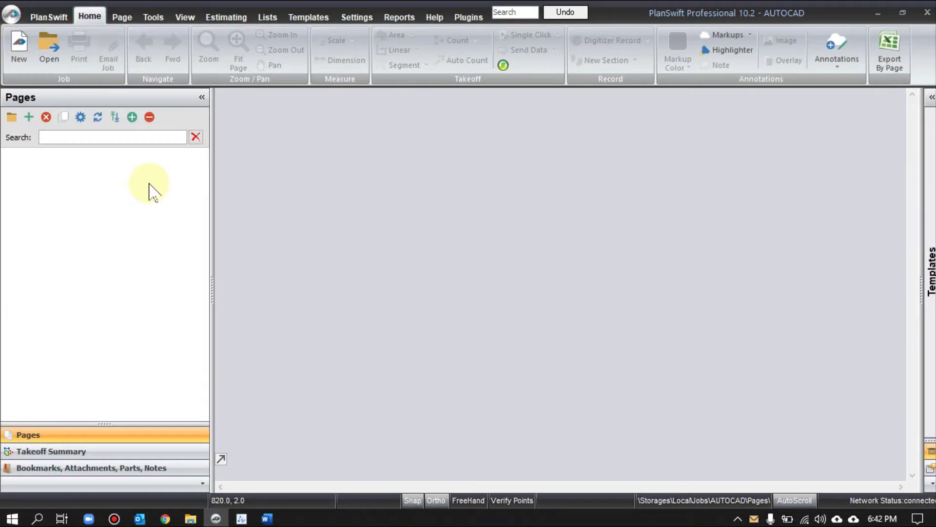
Add 0. DWG_Drawing.dwg, 1. DWF_Drawing.dwf and 2. DXF_Drawing.dxf from the CAD FILES folder as job pages with the default convert settings.
click(30, 118)
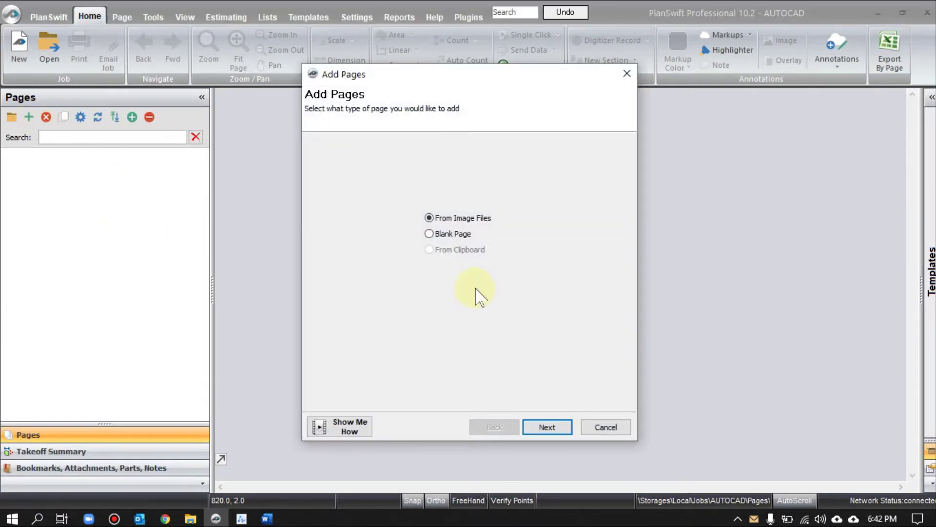
click(540, 428)
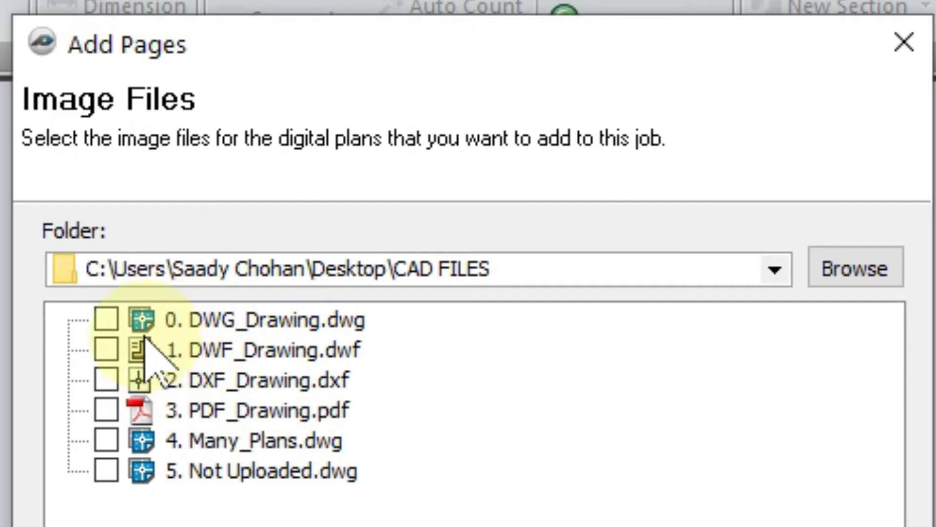
click(106, 320)
click(108, 349)
click(106, 380)
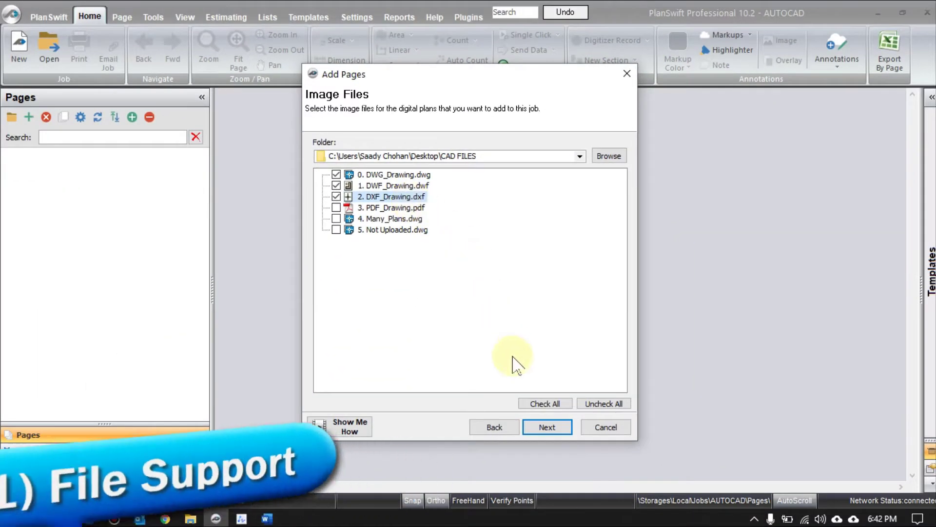
click(543, 441)
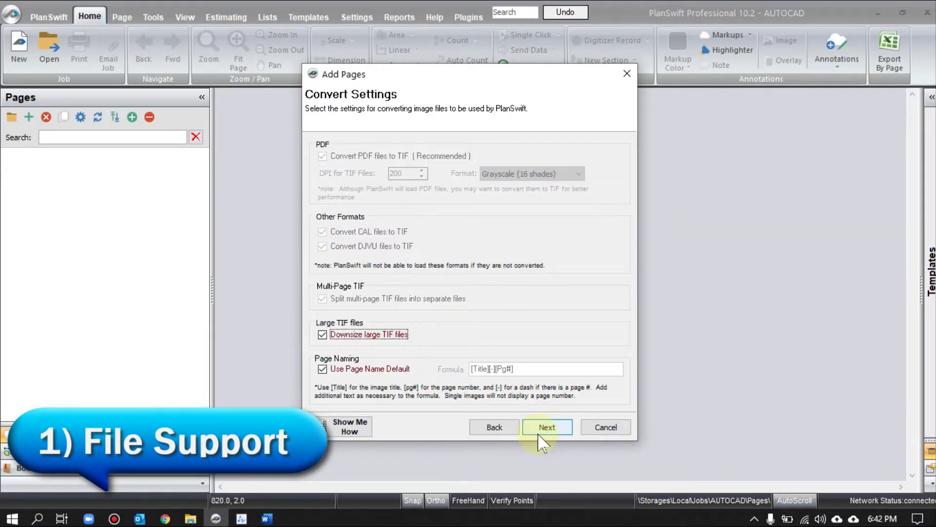
click(543, 441)
click(540, 434)
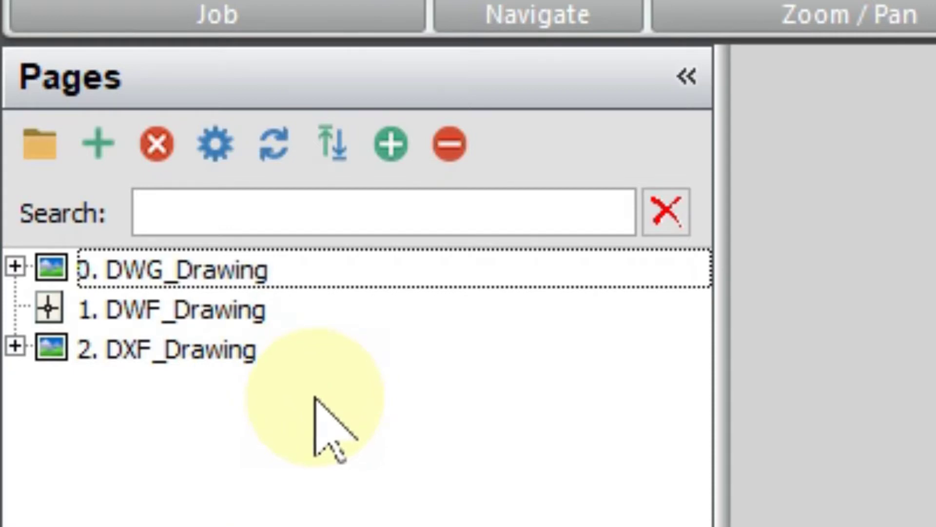
Expand the 0. DWG_Drawing group and view its pages, comparing them with the DWF_Drawing page.
click(41, 268)
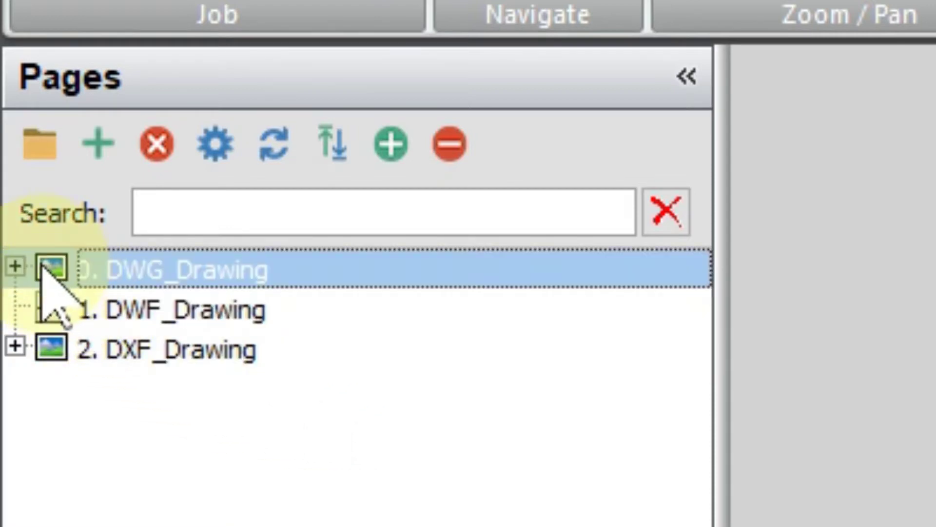
click(15, 267)
click(248, 341)
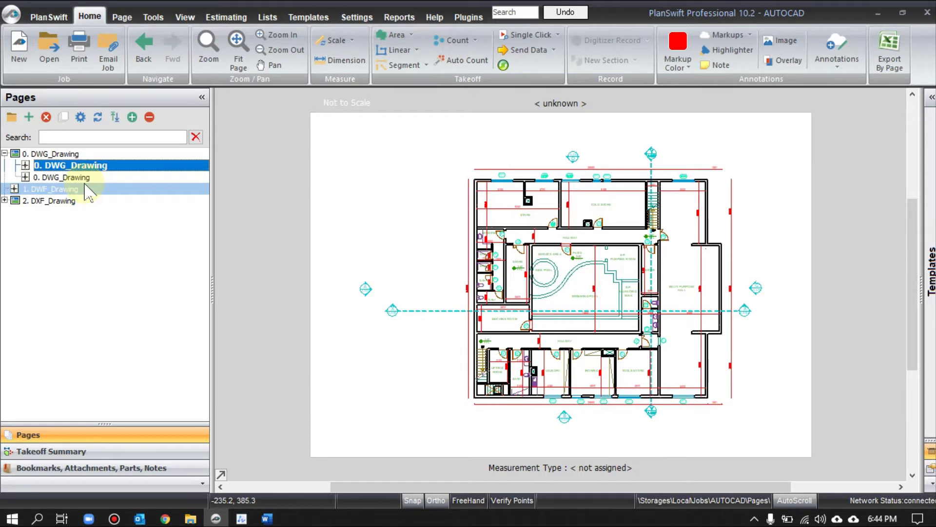
click(88, 189)
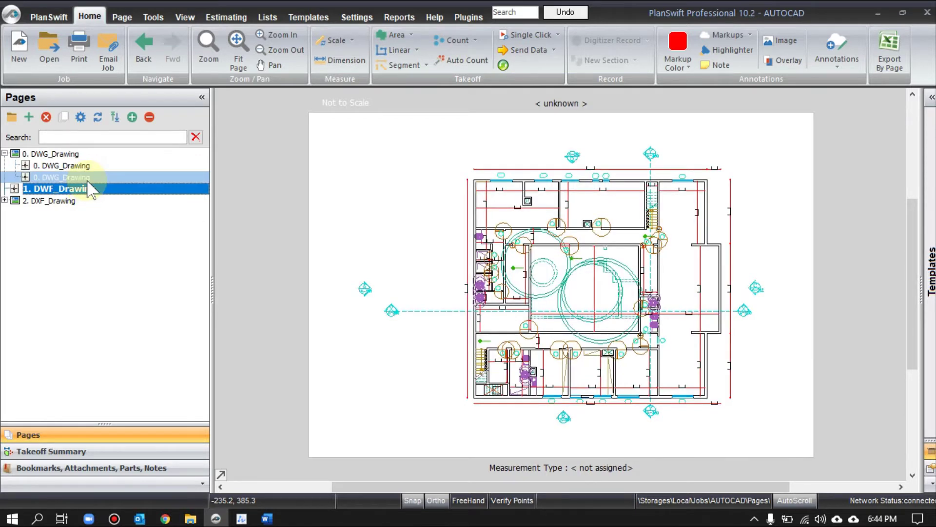
key(Up)
scroll(575, 244, up, 5)
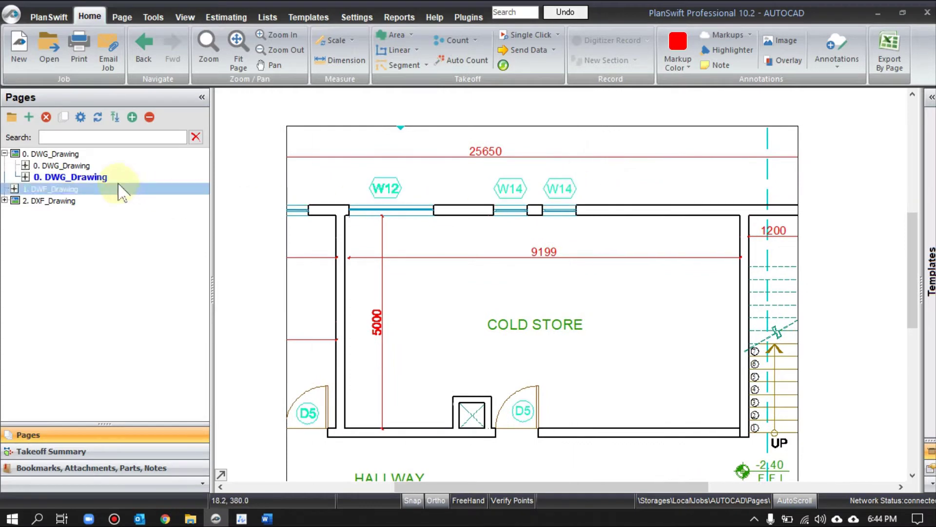
Open the 1. DWF_Drawing page and examine its rooms and doors up close.
click(89, 166)
drag(89, 166, 55, 194)
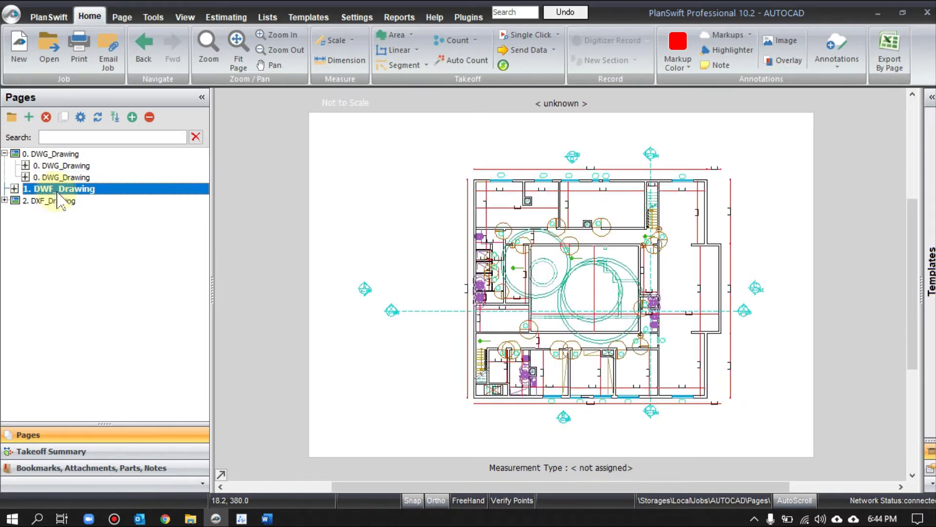
scroll(522, 216, up, 5)
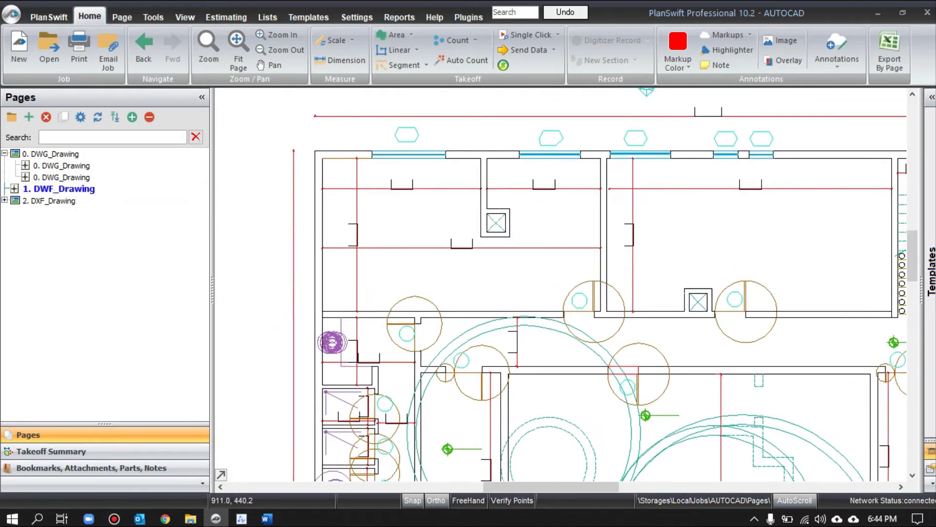
Expand the 2. DXF_Drawing group and examine both of its pages, including the floor plan's rooms.
click(45, 204)
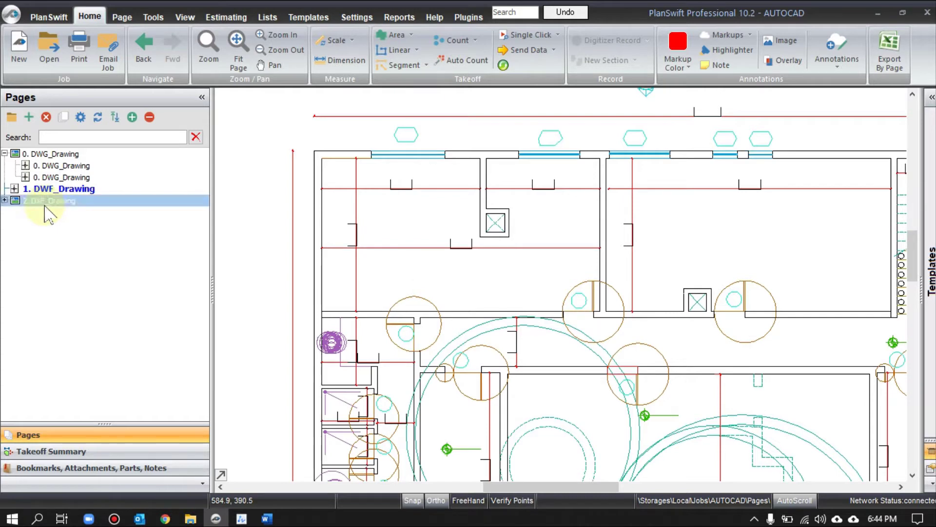
click(4, 200)
click(44, 213)
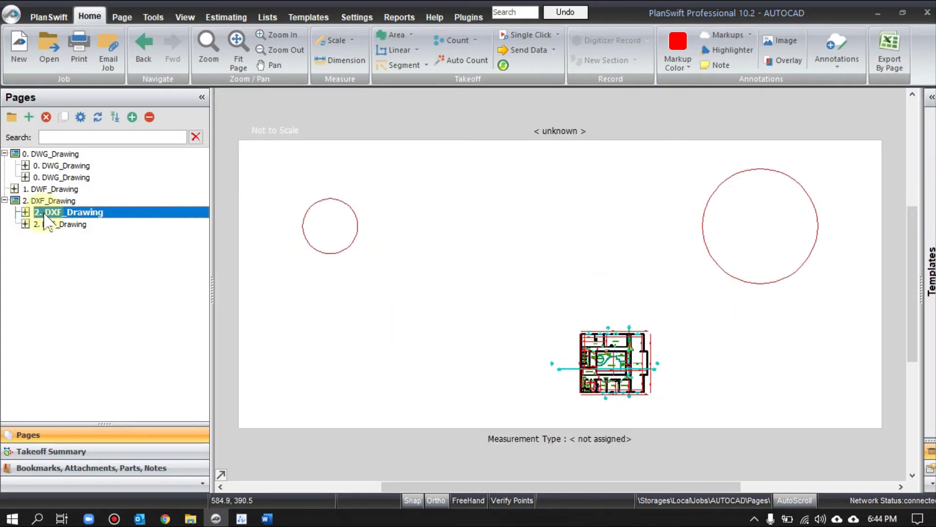
scroll(620, 383, up, 1)
scroll(620, 383, up, 4)
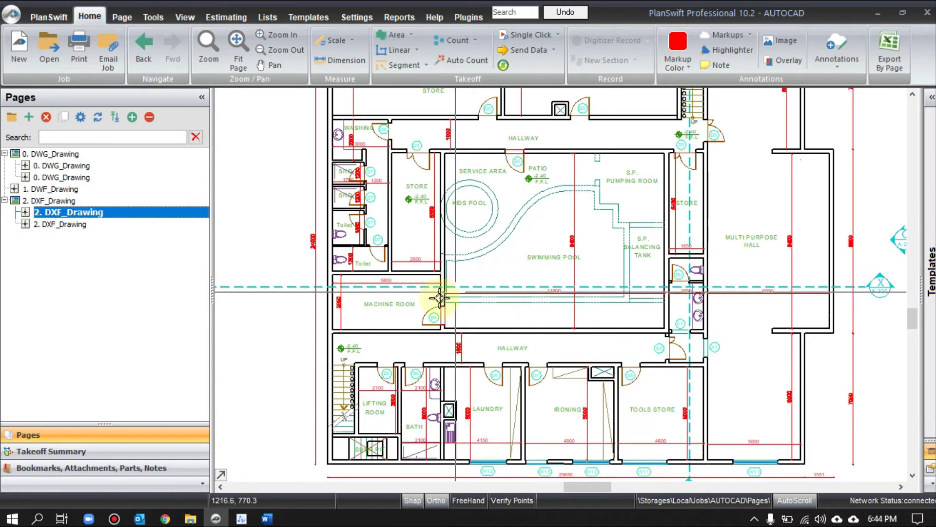
click(92, 225)
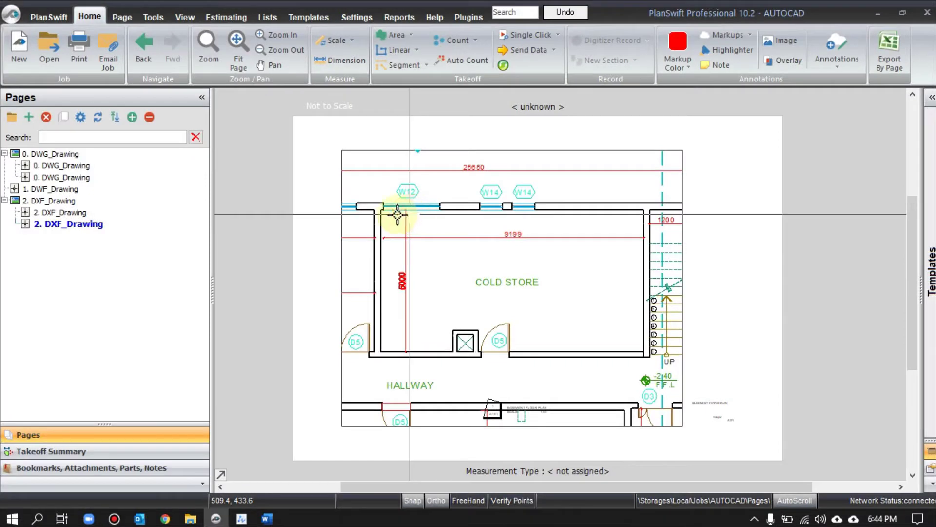
Reopen the first 0. DWG_Drawing page and set CAD drawings to show with a black, inverted background in the Graphics settings.
click(125, 167)
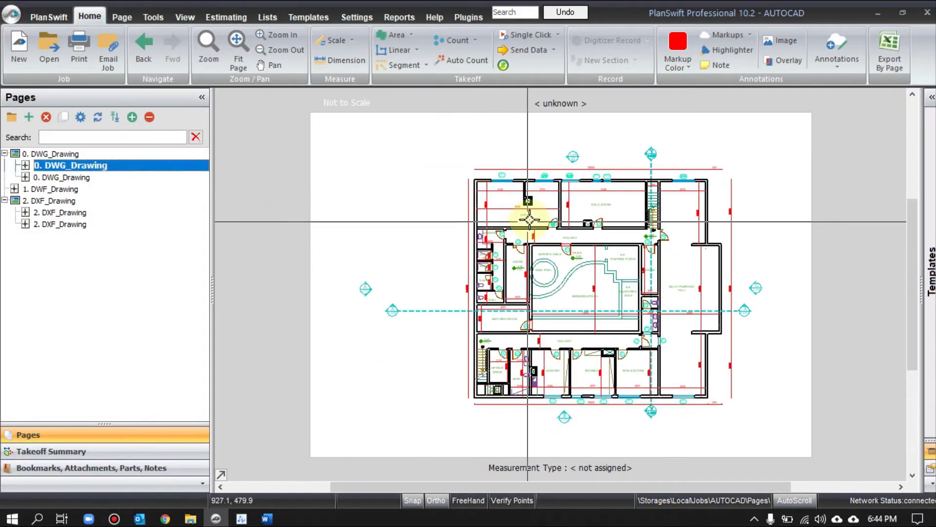
scroll(521, 209, up, 3)
drag(540, 194, 507, 203)
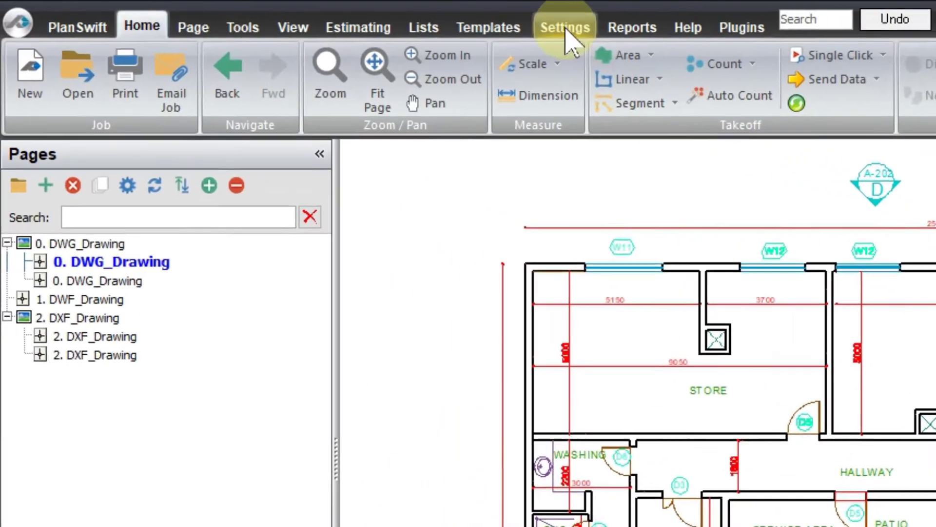
click(434, 19)
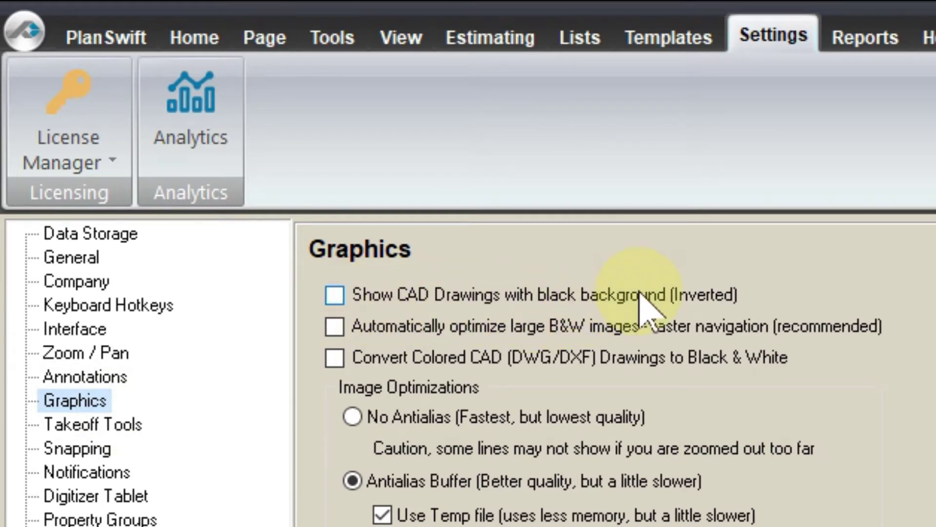
click(336, 295)
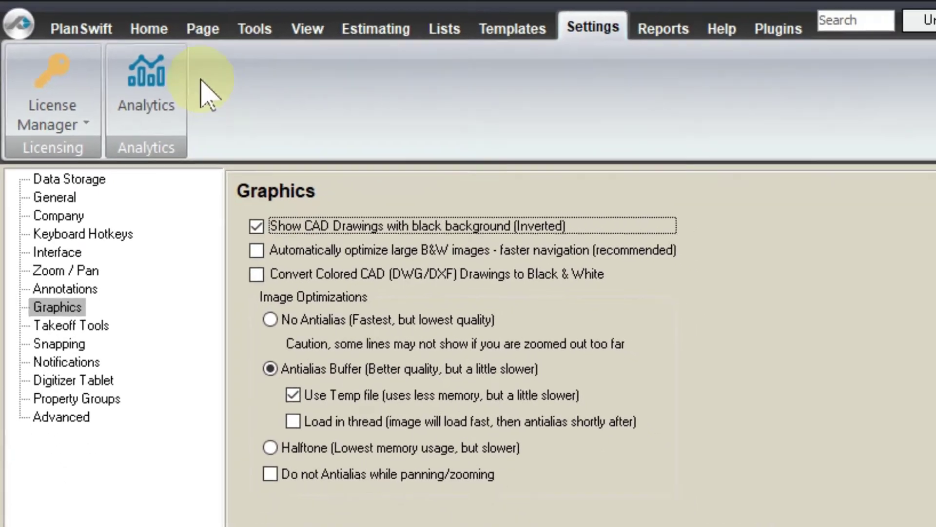
click(195, 38)
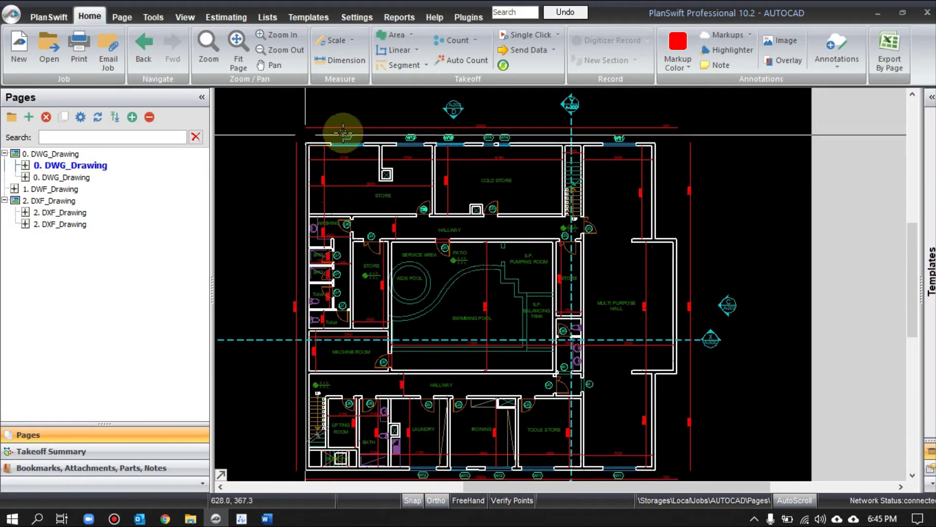
Examine the DWG and DXF pages in inverted colours, including the windows and dimensions around the store rooms of the DWG floor plan.
click(103, 177)
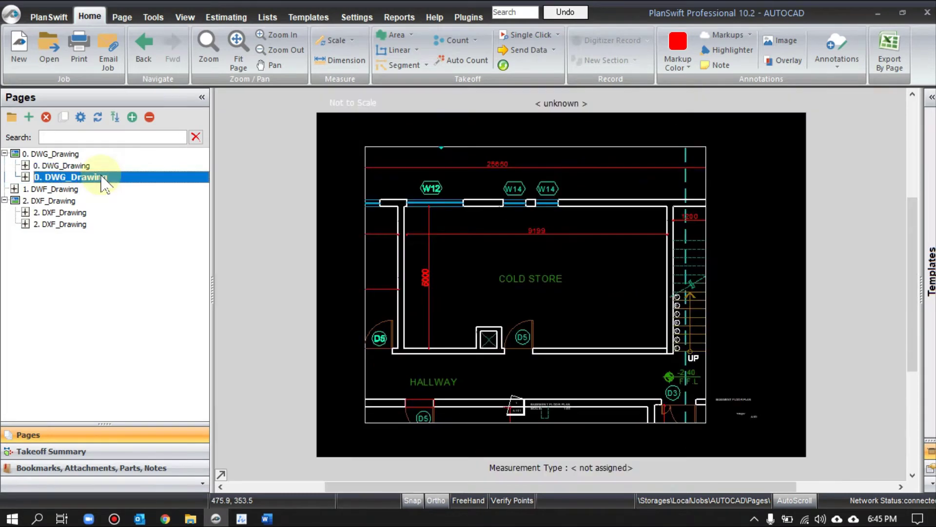
click(75, 213)
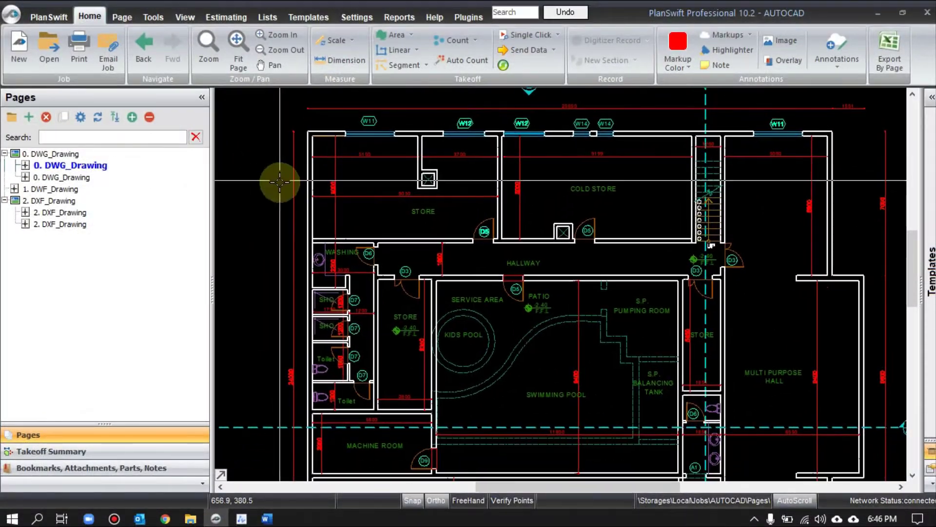
scroll(338, 248, up, 4)
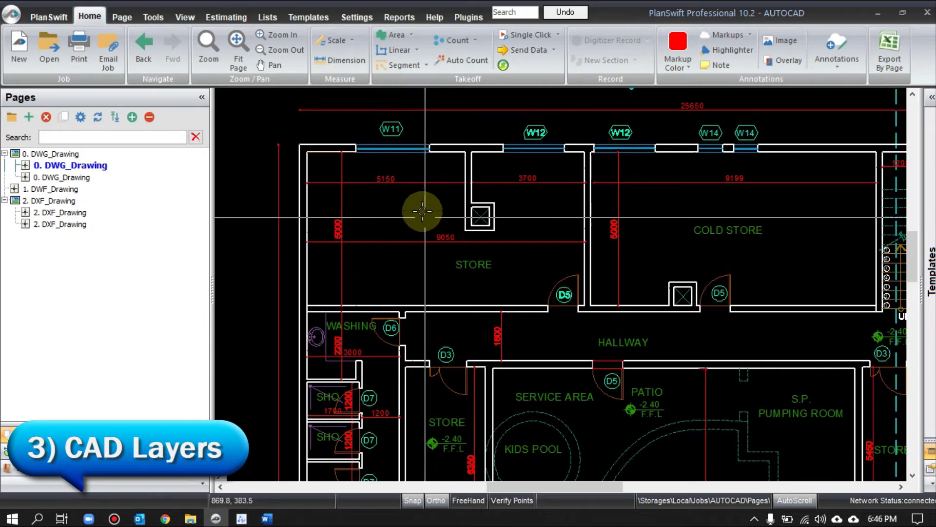
scroll(391, 184, up, 2)
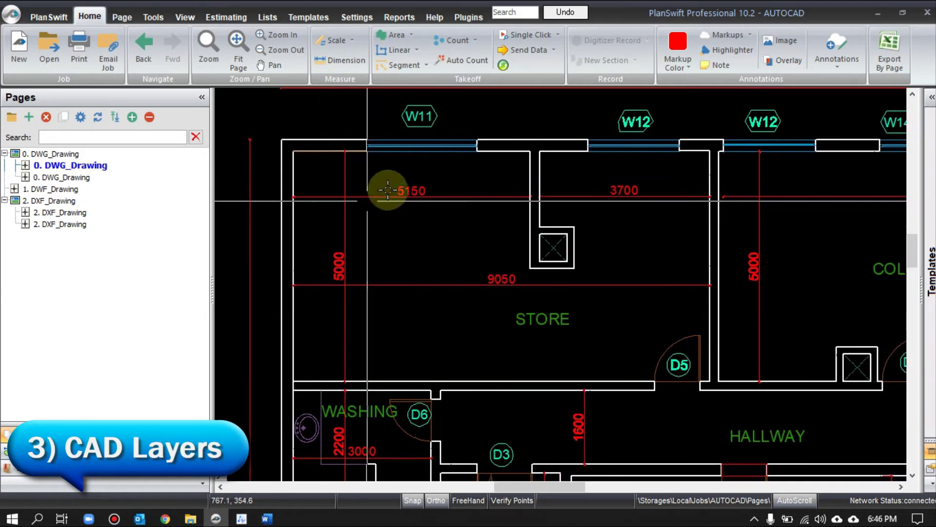
scroll(646, 187, up, 1)
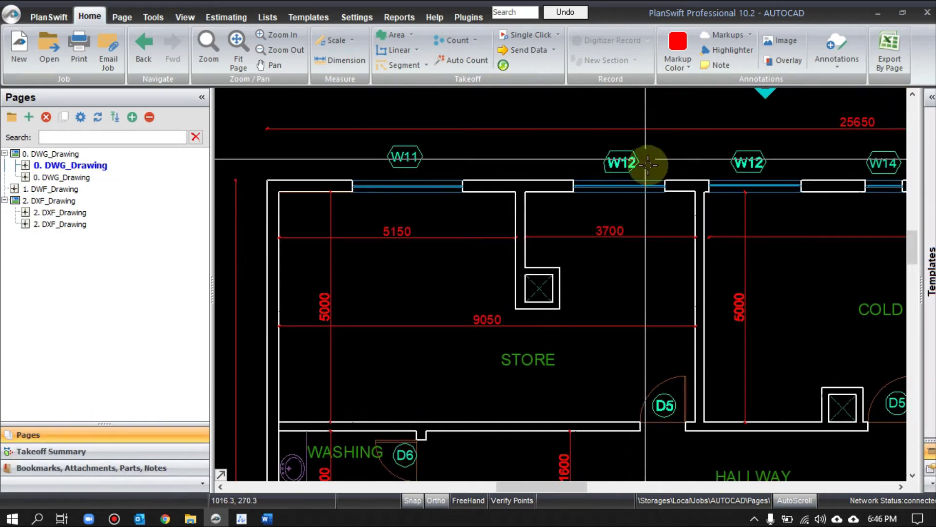
scroll(523, 219, down, 3)
drag(468, 265, 527, 357)
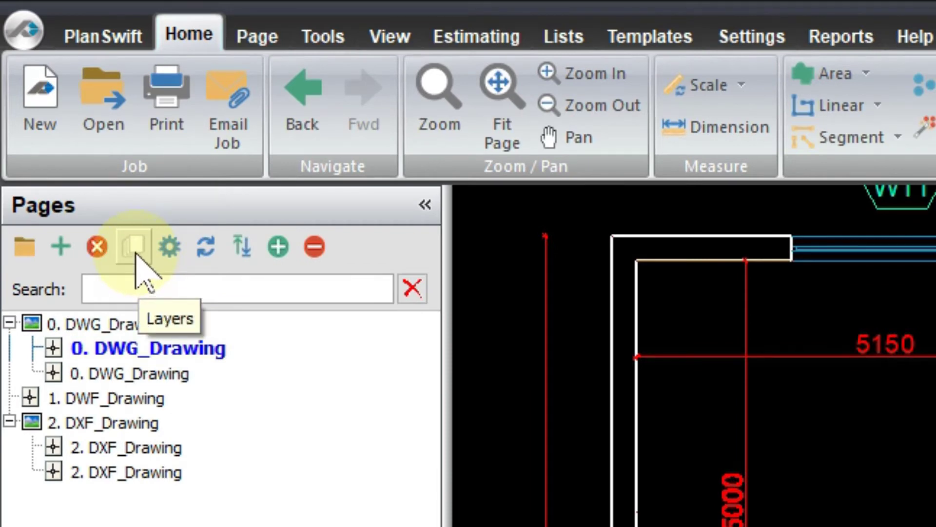
scroll(790, 401, down, 3)
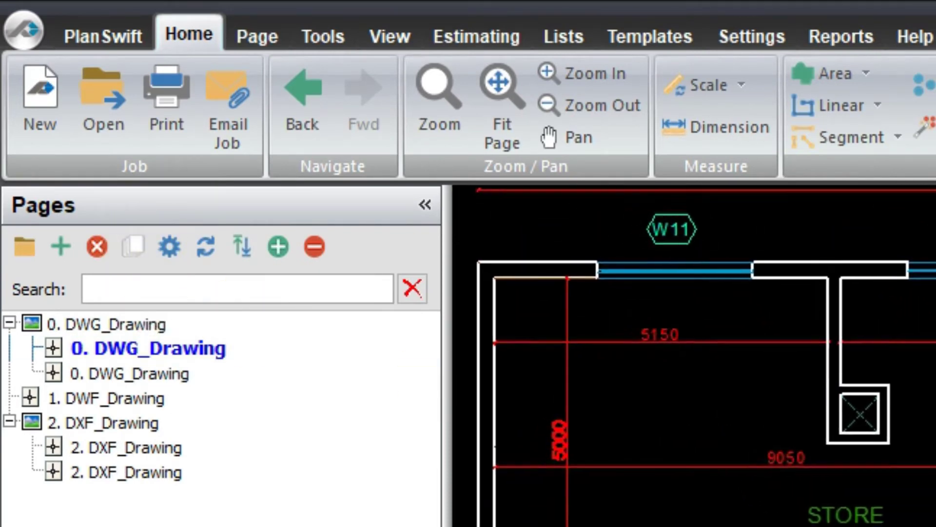
Open the CAD layers of the first DWG page and test hiding and showing all layers and the A-WIND layer.
click(132, 246)
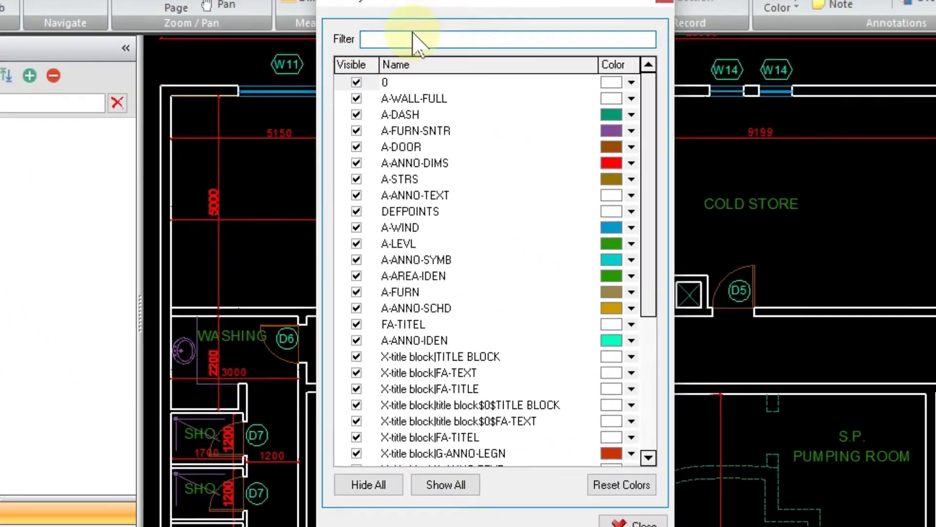
drag(428, 8, 143, 47)
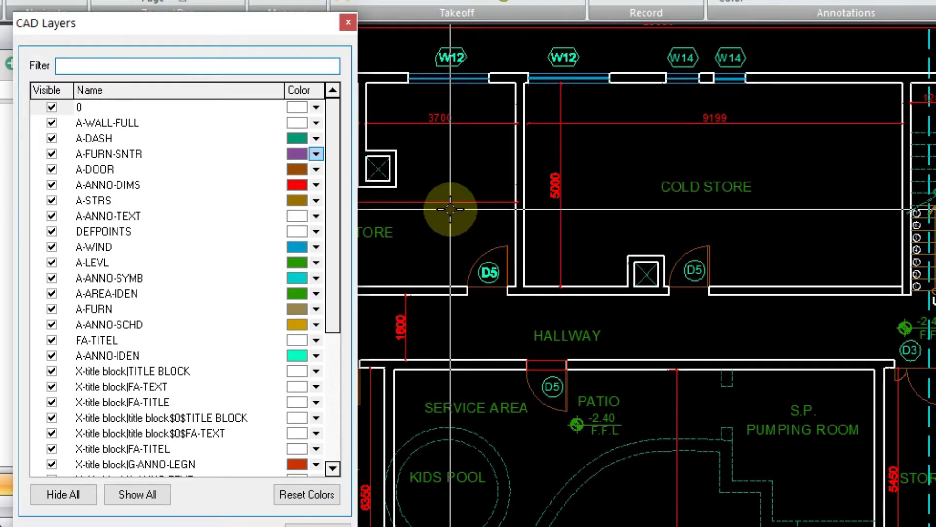
click(77, 495)
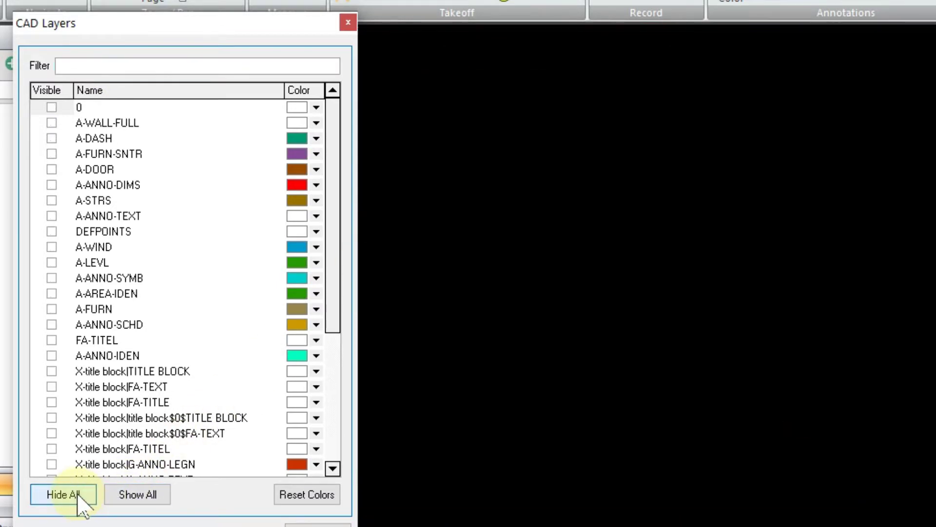
click(142, 495)
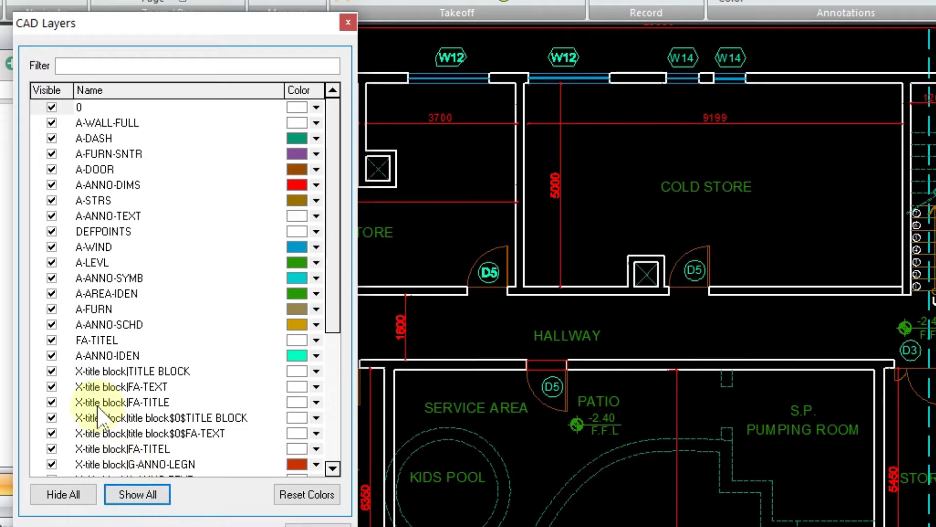
click(52, 246)
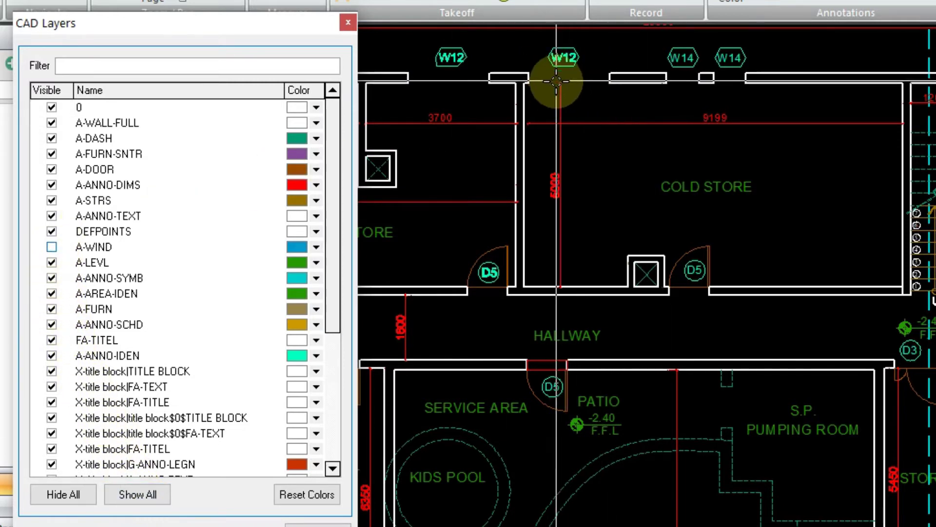
click(52, 247)
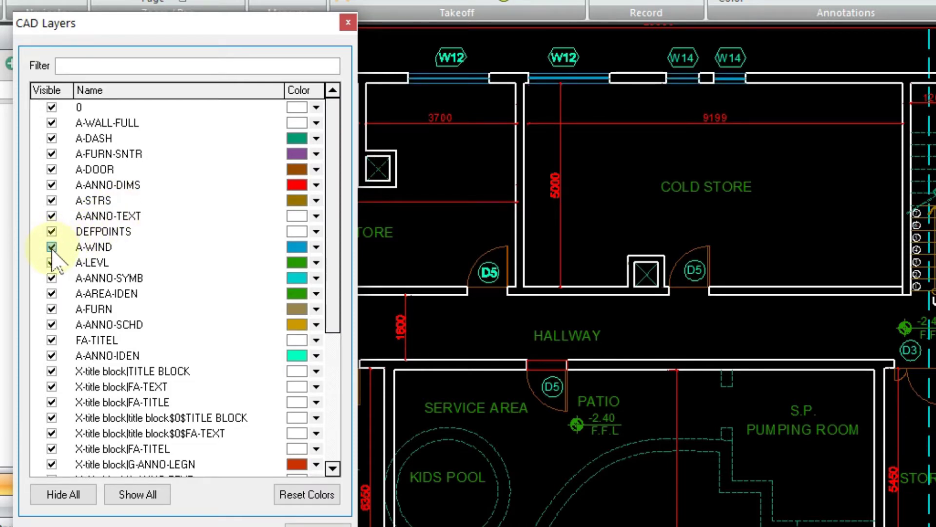
Hide the layers A-WIND, DEFPOINTS, A-ANNO-TEXT, A-STRS, A-ANNO-DIMS, A-DOOR, A-FURN-SNTR and A-DASH.
click(52, 246)
click(52, 216)
click(51, 200)
click(52, 184)
click(52, 169)
click(52, 154)
click(52, 139)
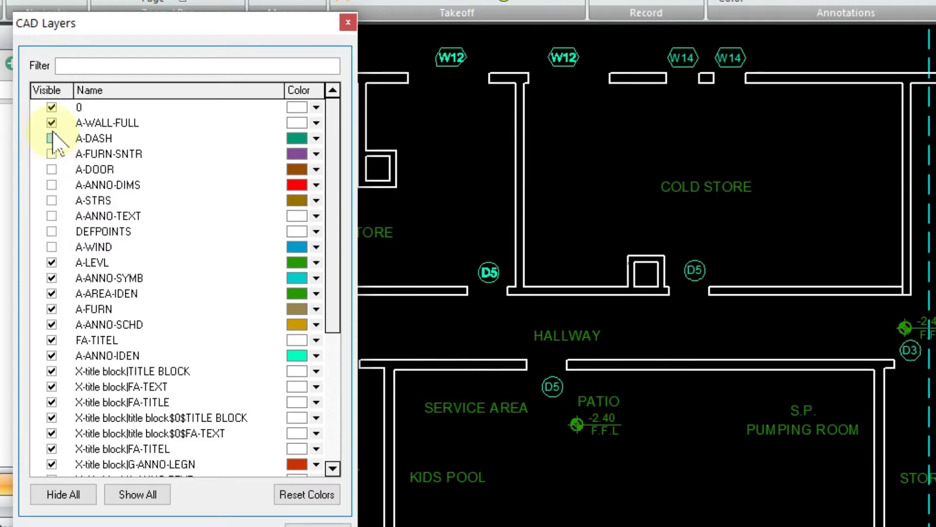
Toggle the A-WALL-FULL layer off and on, and make the A-DASH and A-FURN-SNTR layers visible again.
click(52, 123)
click(52, 123)
click(51, 138)
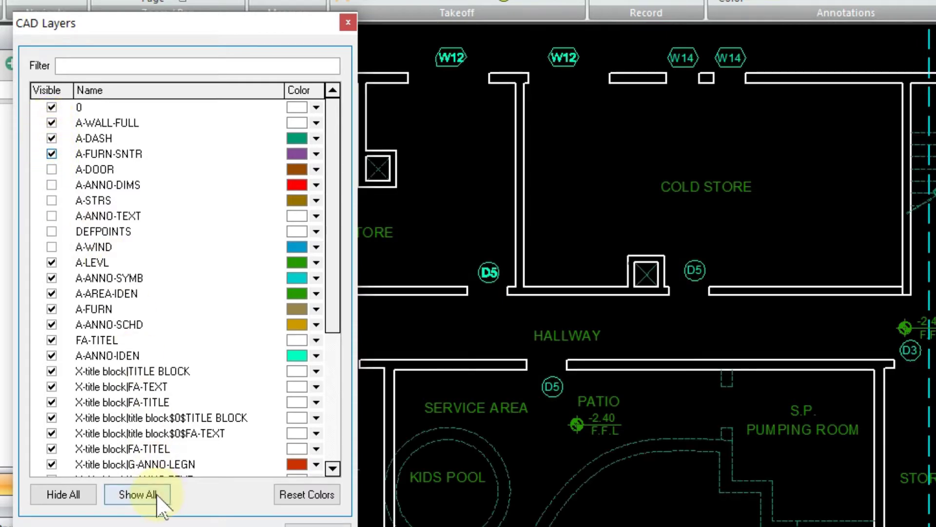
Make all CAD layers visible and recolour the A-WALL-FULL layer, trying red before settling on gray.
click(137, 494)
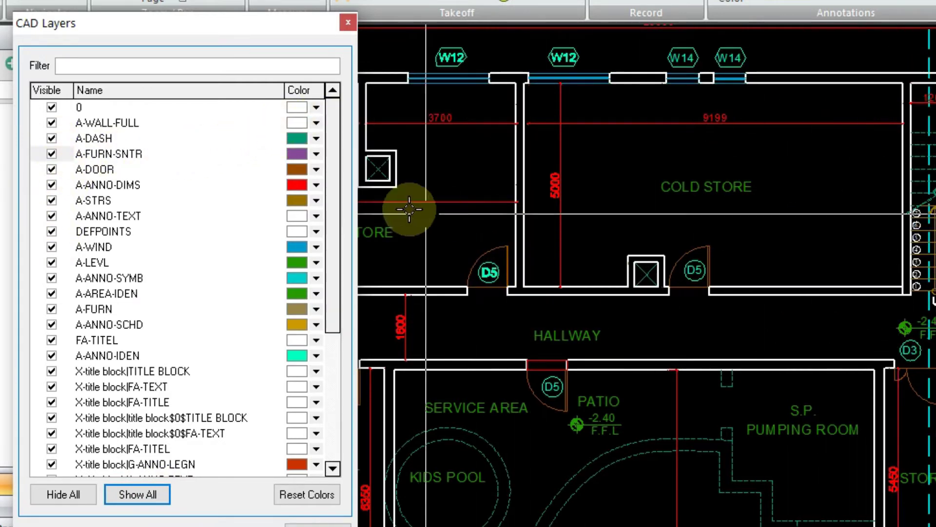
click(316, 122)
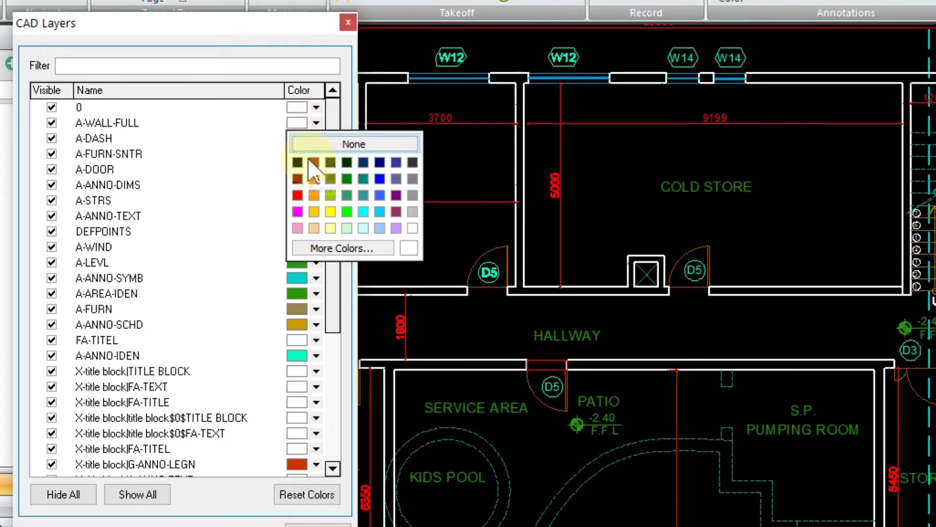
click(297, 195)
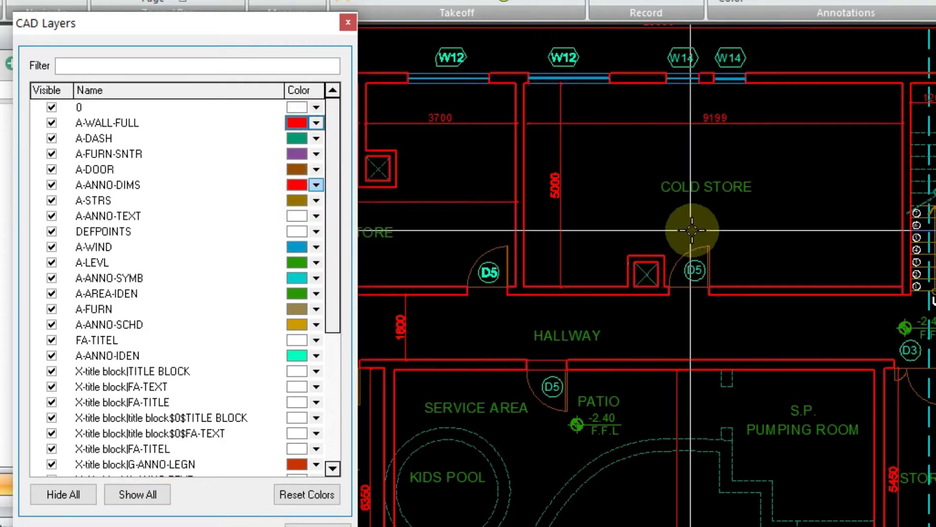
click(316, 122)
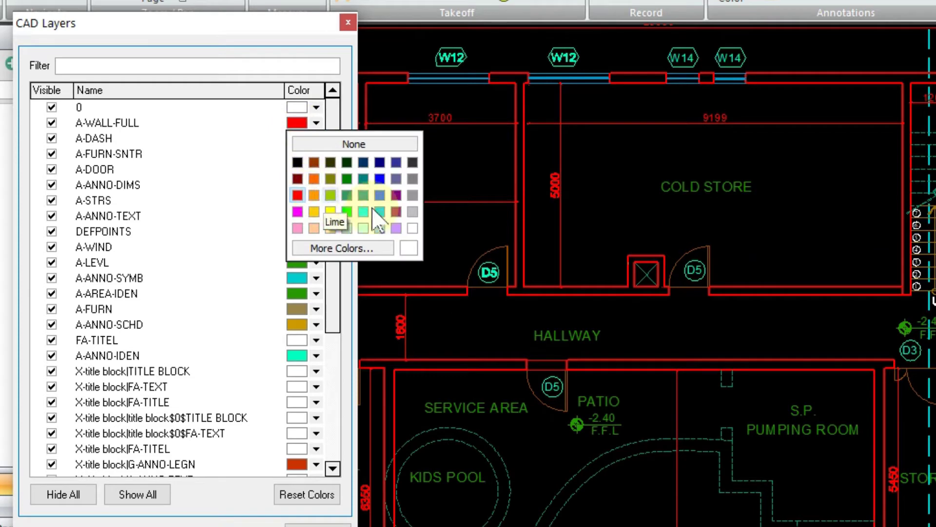
click(413, 179)
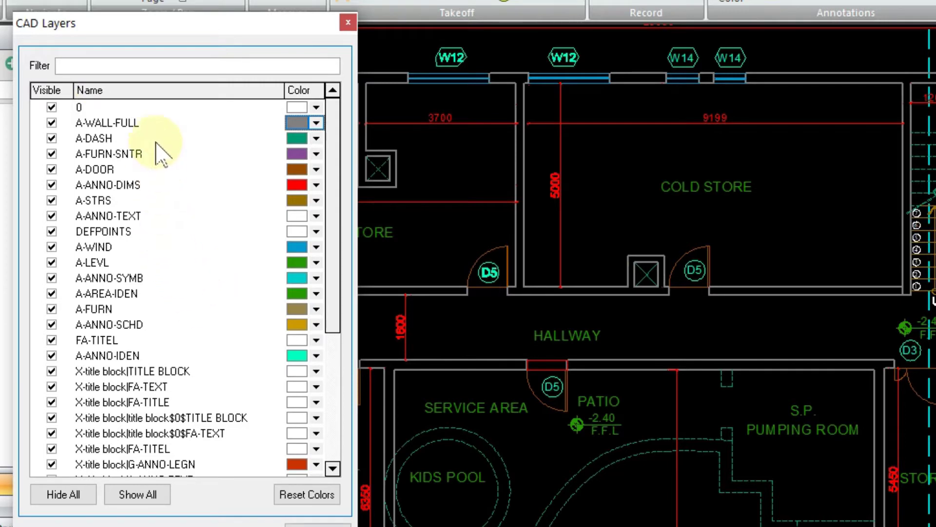
Filter the CAD layer list by "wall", then close the layer list.
click(132, 68)
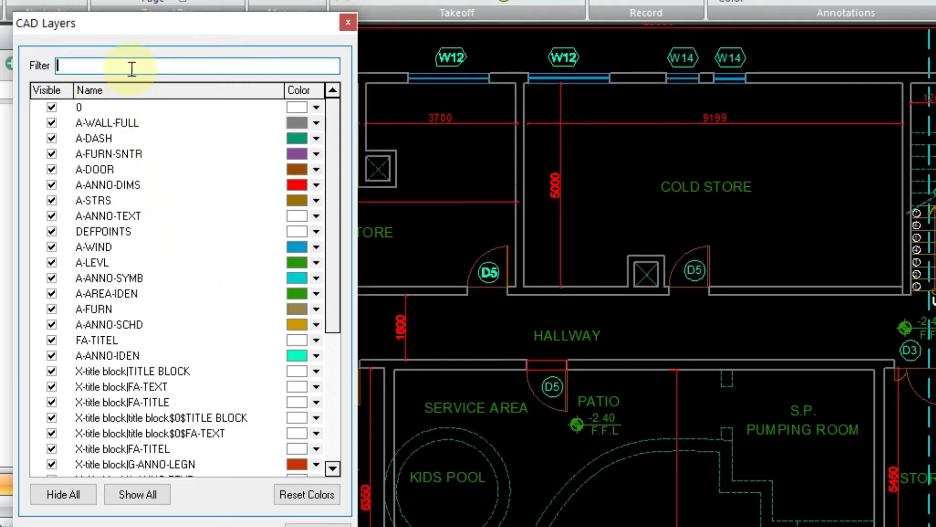
text(wall)
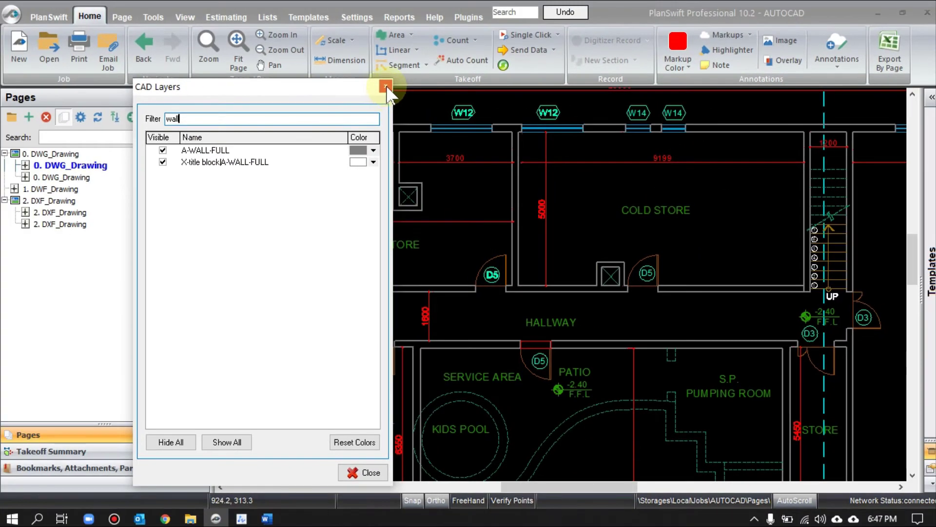
click(386, 88)
Create a scaled count takeoff named ITEM with a solid purple circle, length 1 and width 1.
scroll(429, 198, down, 4)
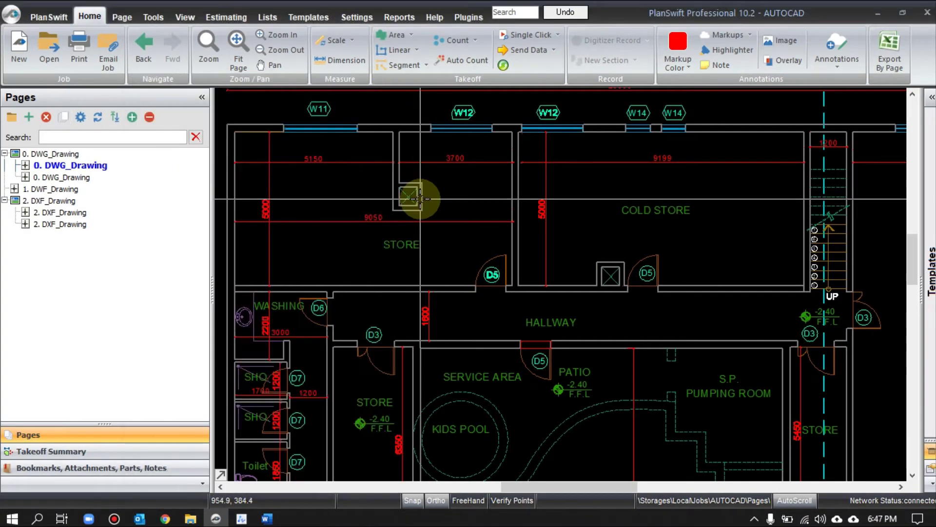
click(373, 167)
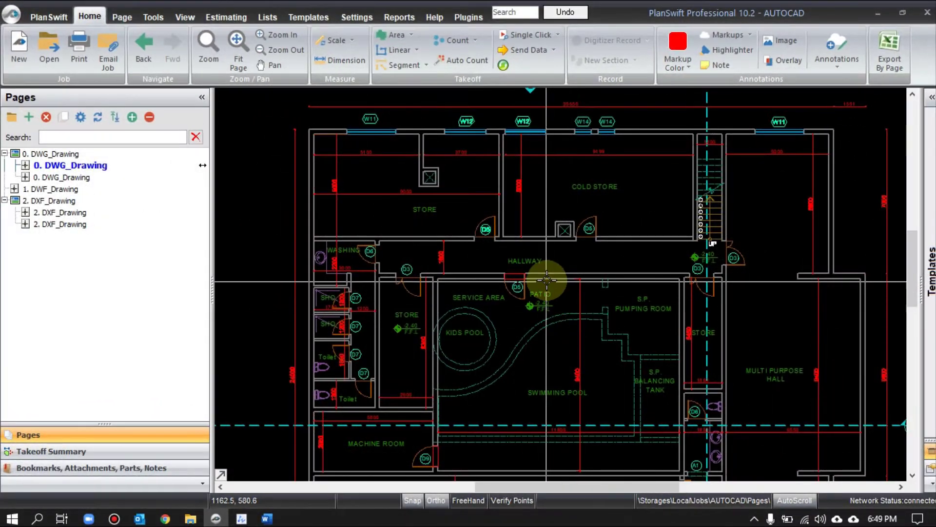
click(545, 288)
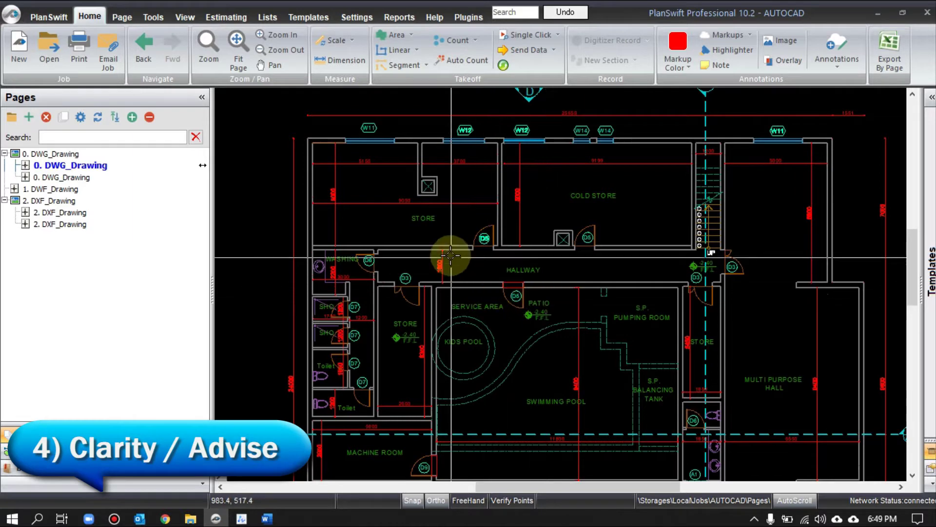
scroll(451, 257, up, 3)
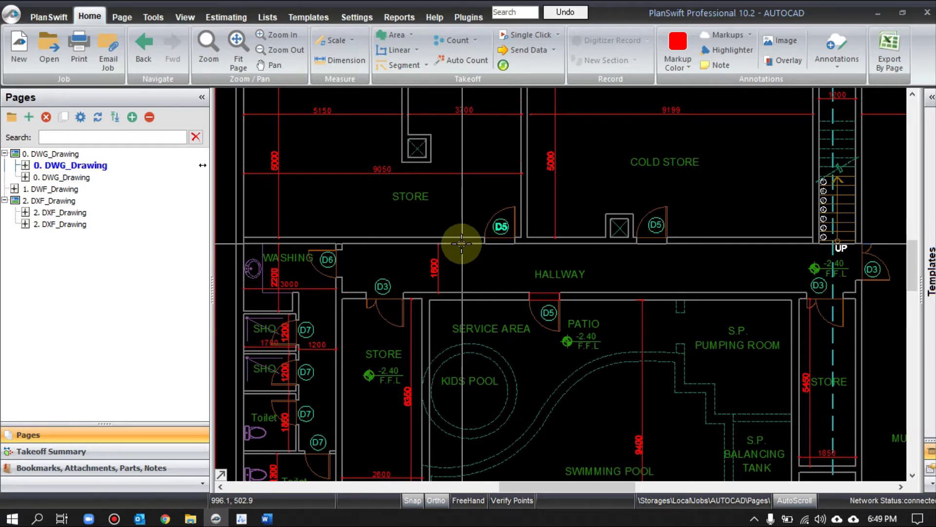
click(451, 48)
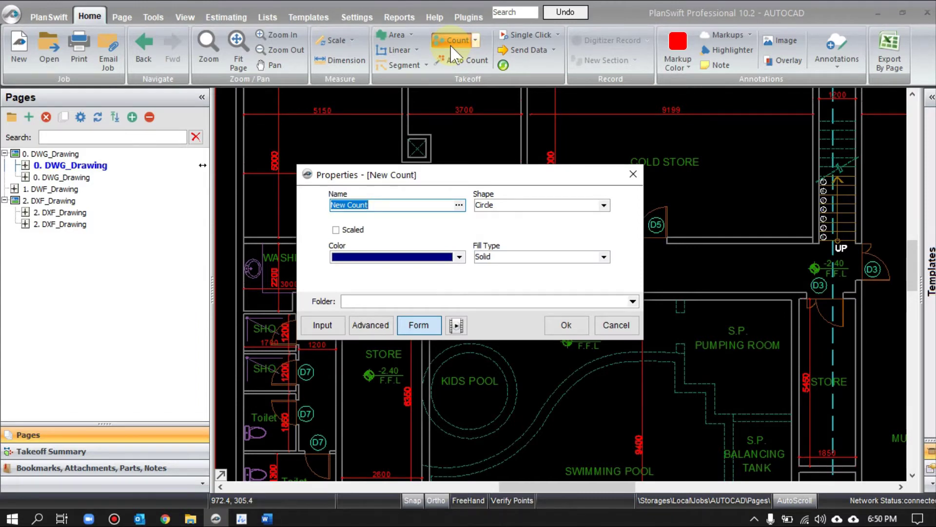
text(ITEM)
click(430, 258)
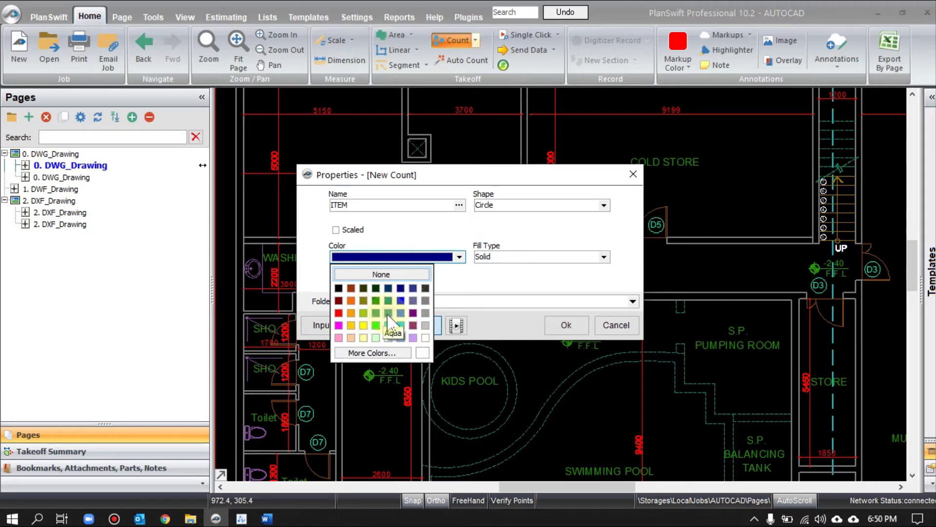
click(412, 313)
click(353, 232)
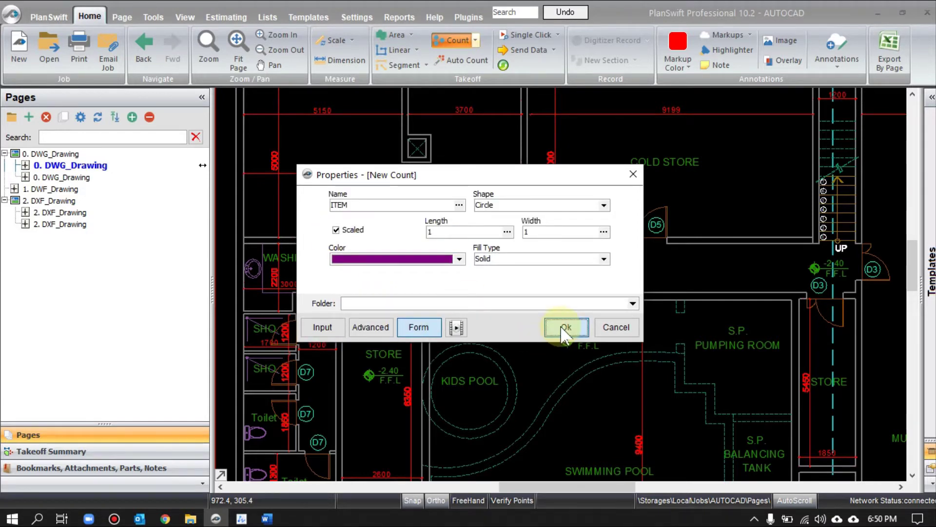
click(566, 325)
Place nine ITEM count markers along the hallway, beside the store rooms and around the pool area, then finish recording.
scroll(594, 266, down, 2)
click(604, 267)
click(536, 269)
click(445, 278)
click(425, 317)
drag(441, 403, 427, 276)
click(404, 282)
click(457, 301)
click(709, 302)
click(710, 225)
click(709, 159)
drag(623, 208, 559, 242)
right_click(553, 228)
click(554, 253)
scroll(543, 256, down, 3)
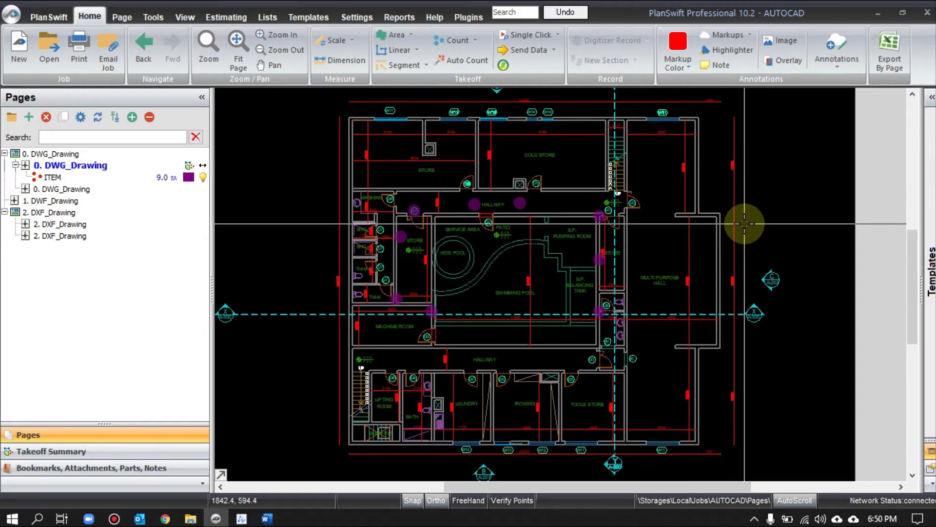
mouse_move(725, 189)
mouse_down()
mouse_move(711, 190)
mouse_move(706, 215)
mouse_up()
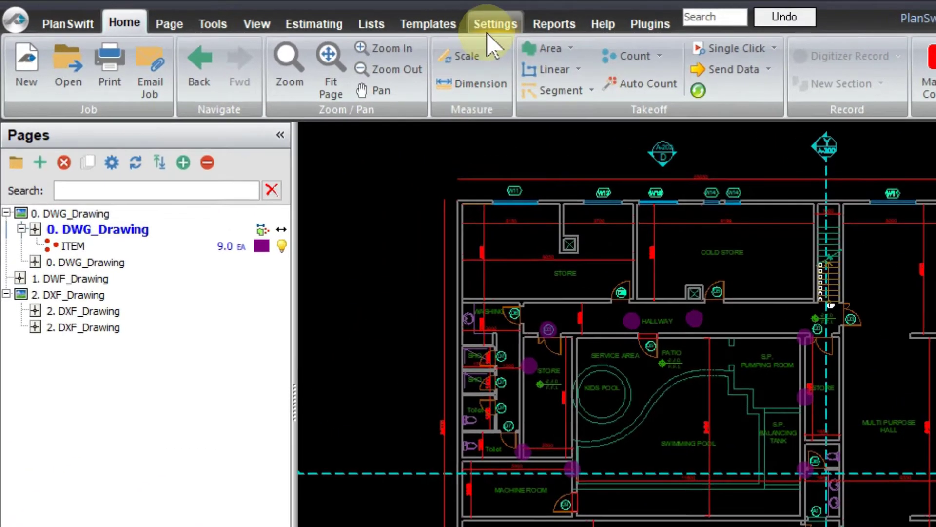
Turn off the black background for CAD drawings, convert coloured CAD drawings to black and white, and inspect the floor plan.
click(356, 18)
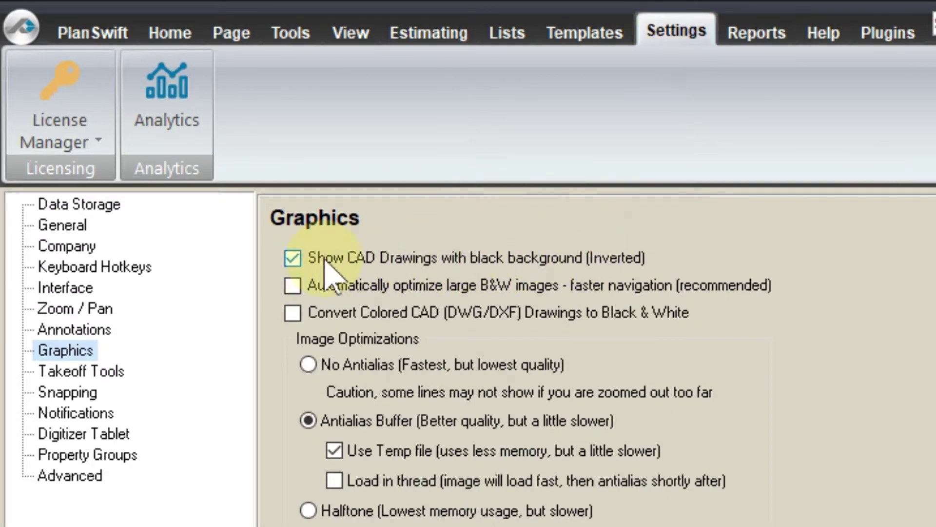
click(292, 258)
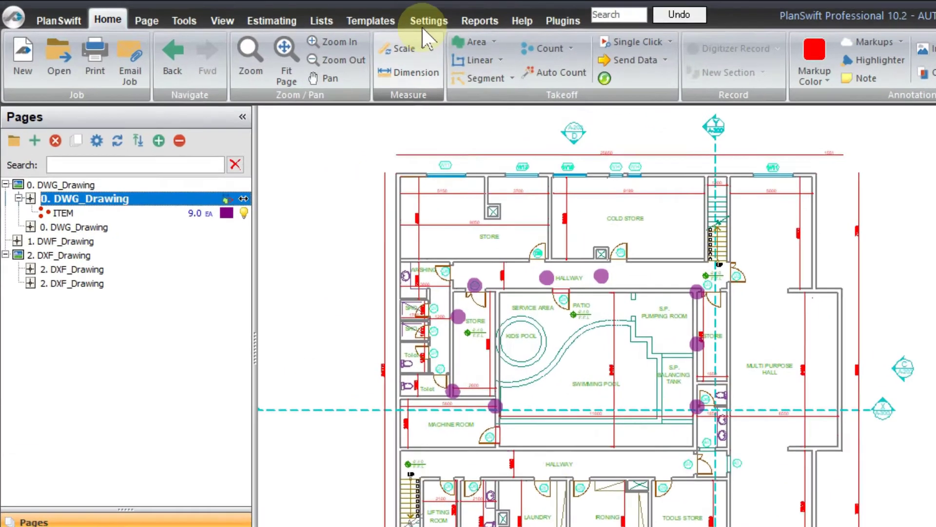
click(357, 17)
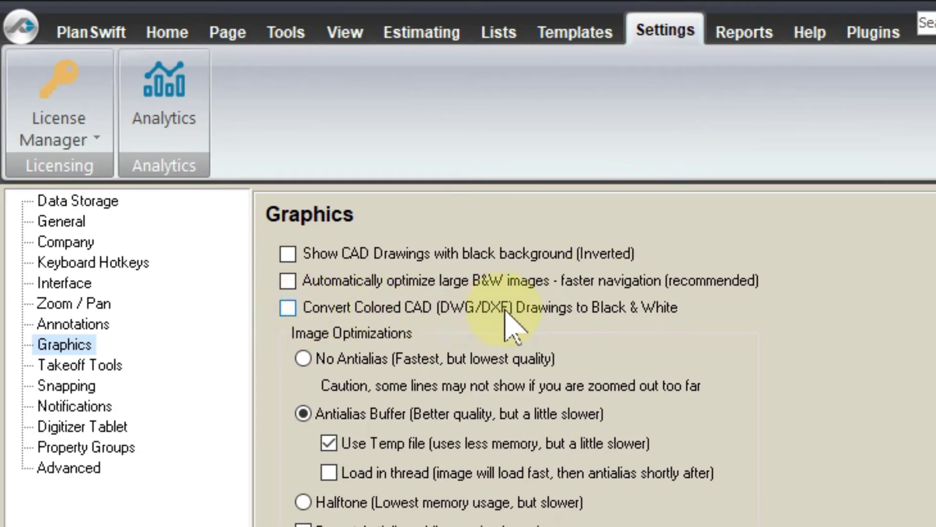
click(290, 309)
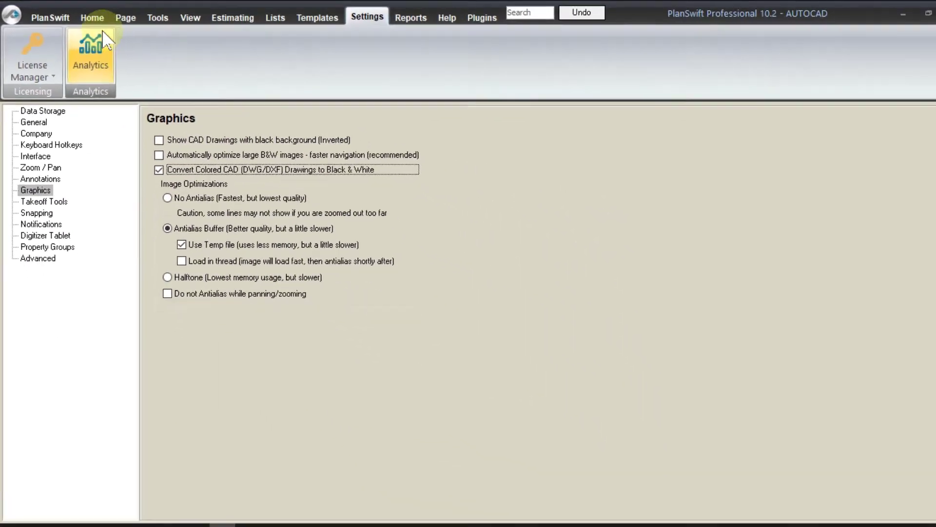
click(166, 32)
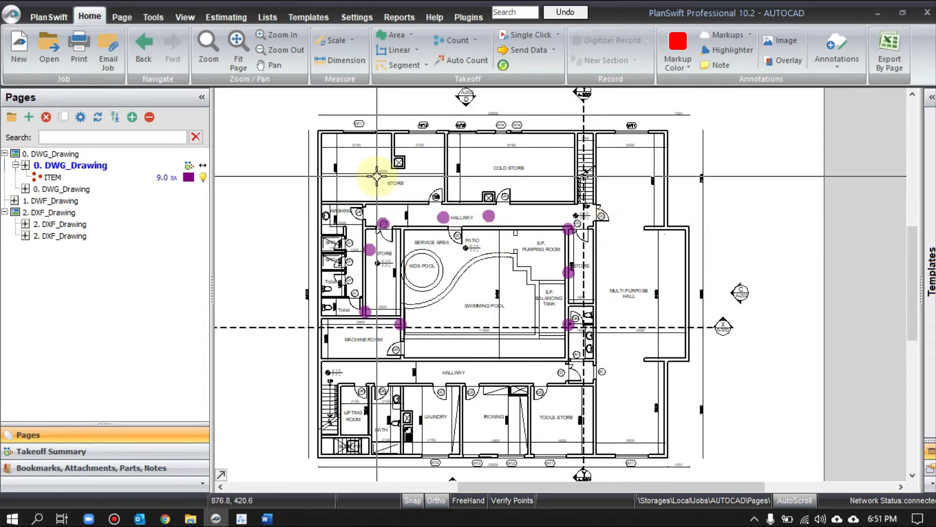
scroll(393, 168, up, 2)
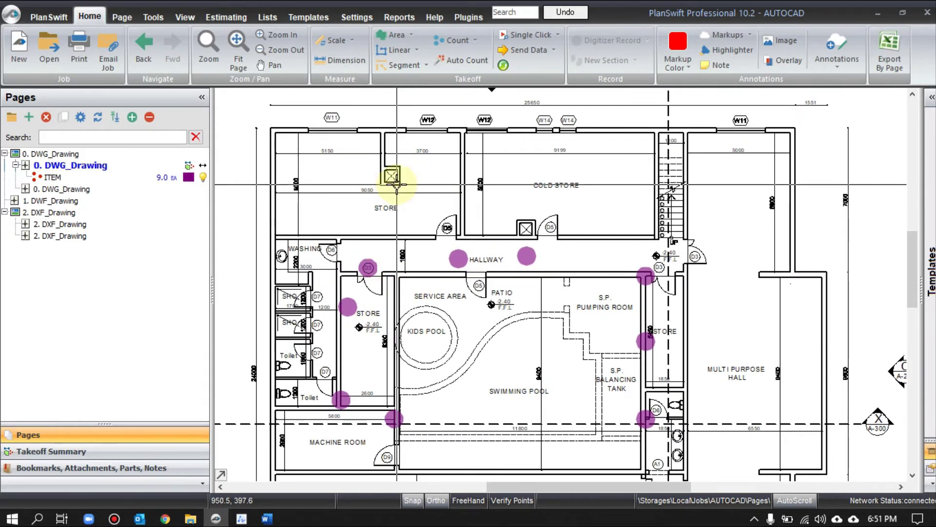
Turn the black CAD background back on, disable the black and white conversion, and return to the floor plan.
click(358, 18)
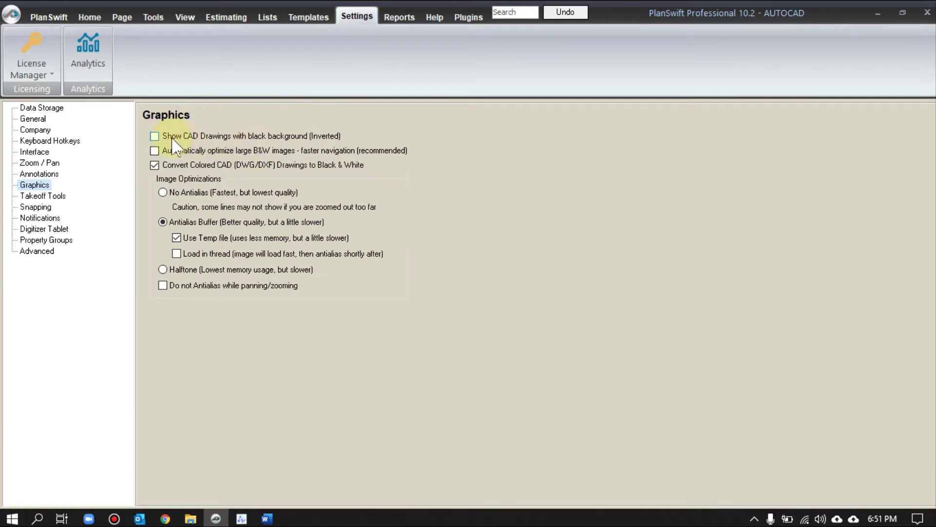
click(155, 136)
click(160, 169)
click(93, 21)
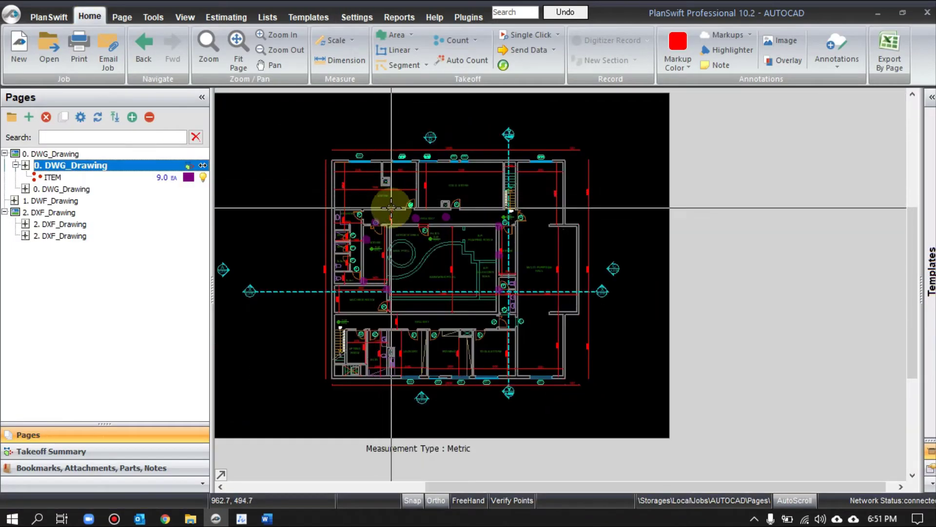
scroll(378, 205, up, 2)
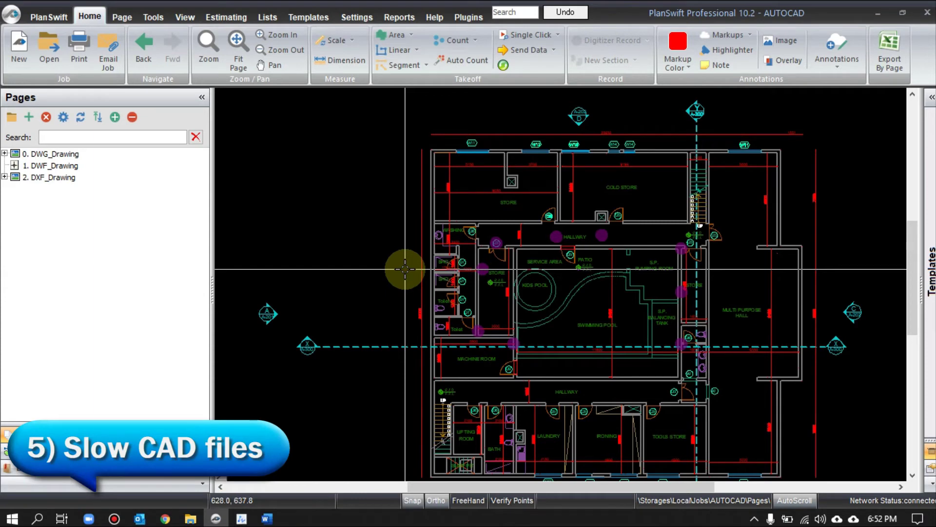
Add the drawing file 4. Many_Plans.dwg from the CAD FILES folder to the job's pages.
click(29, 117)
click(539, 423)
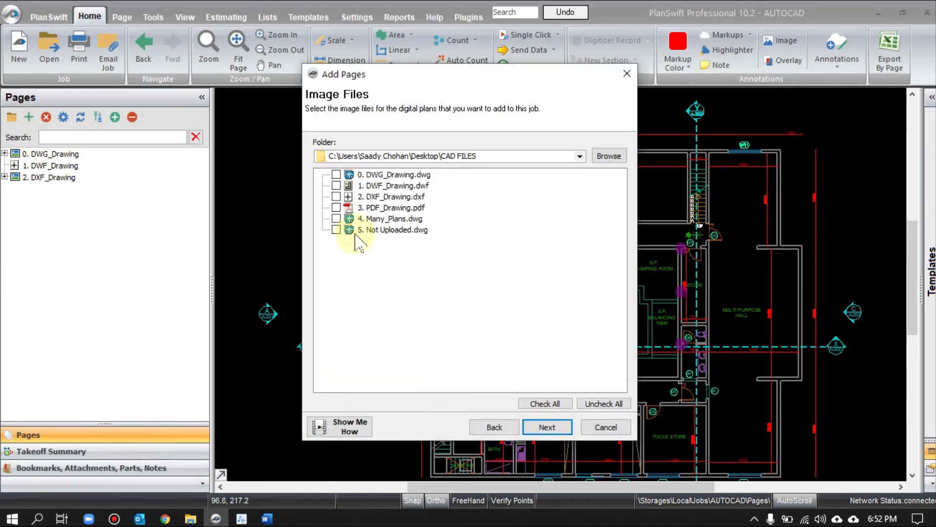
click(337, 218)
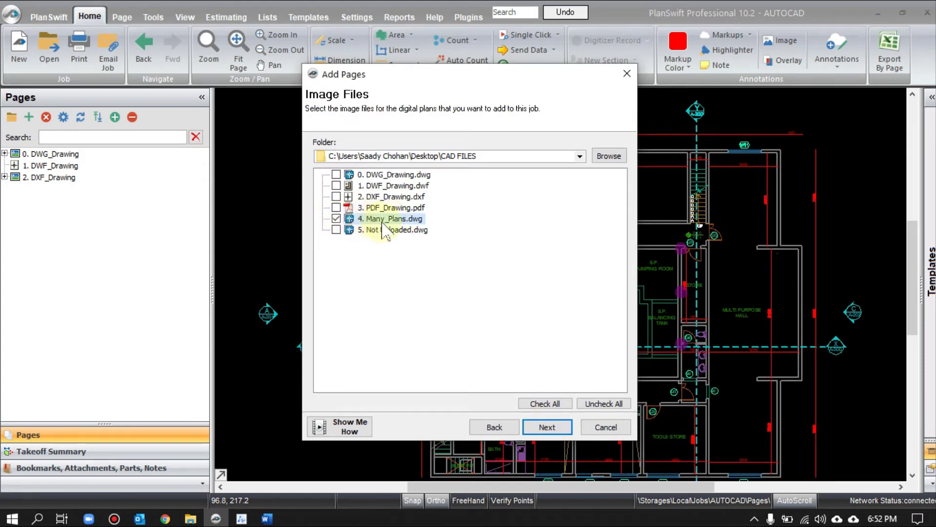
click(558, 428)
click(551, 430)
click(545, 427)
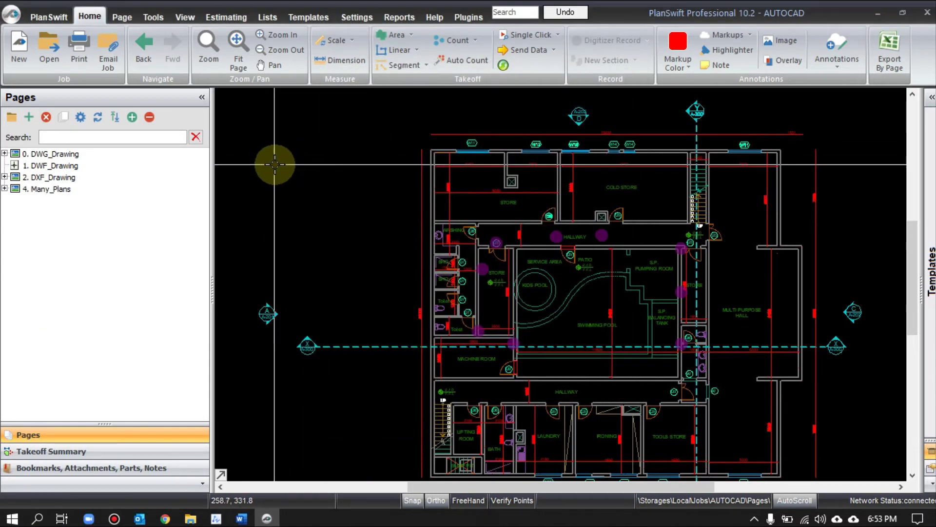
Expand the 4. Many_Plans group, open its first page and examine the rows of plan sheets.
click(99, 190)
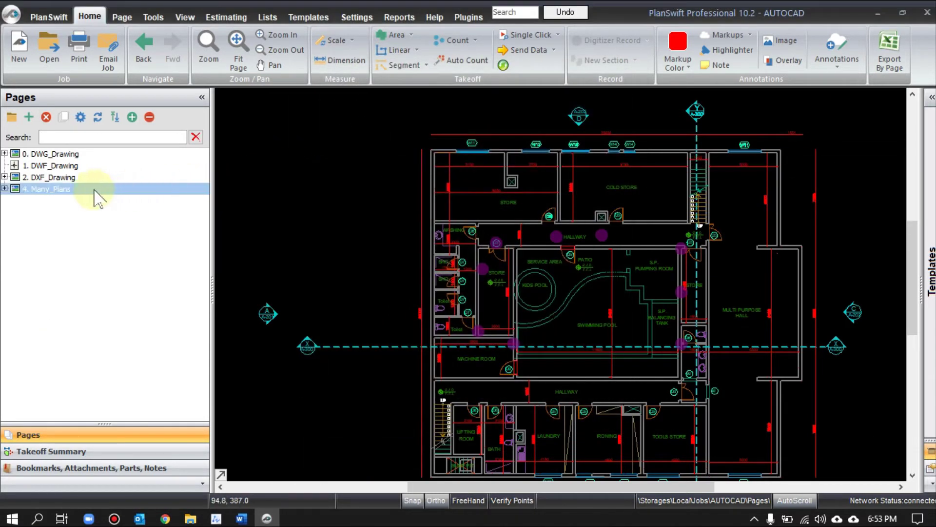
click(5, 189)
click(58, 223)
click(56, 201)
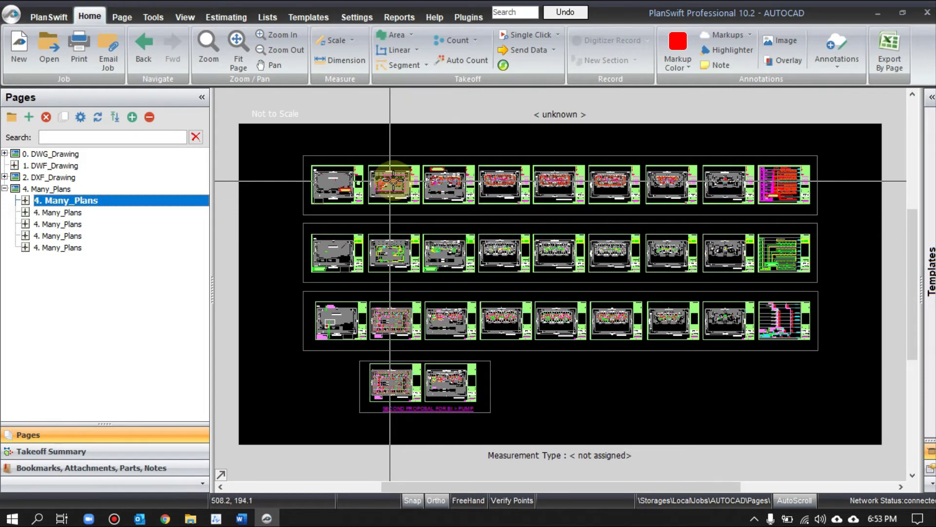
scroll(389, 180, up, 2)
scroll(363, 164, up, 2)
scroll(363, 164, down, 1)
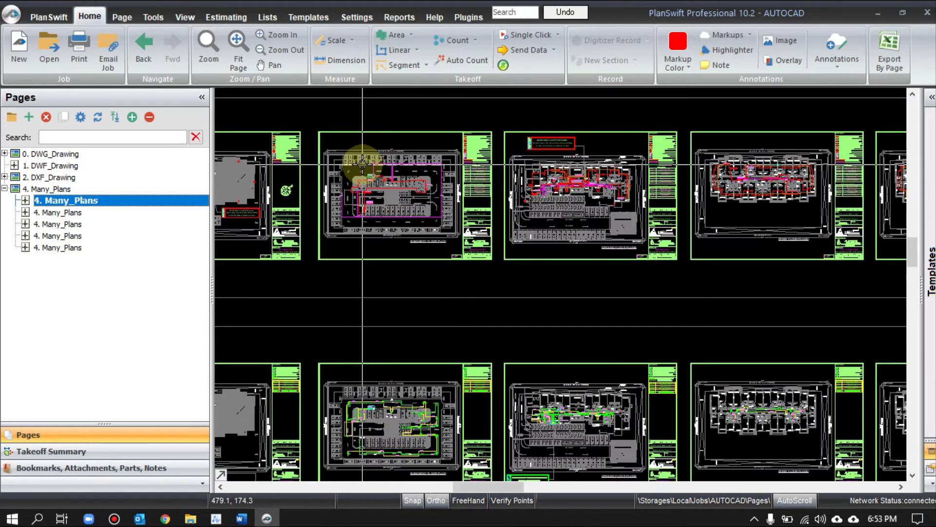
scroll(362, 164, down, 1)
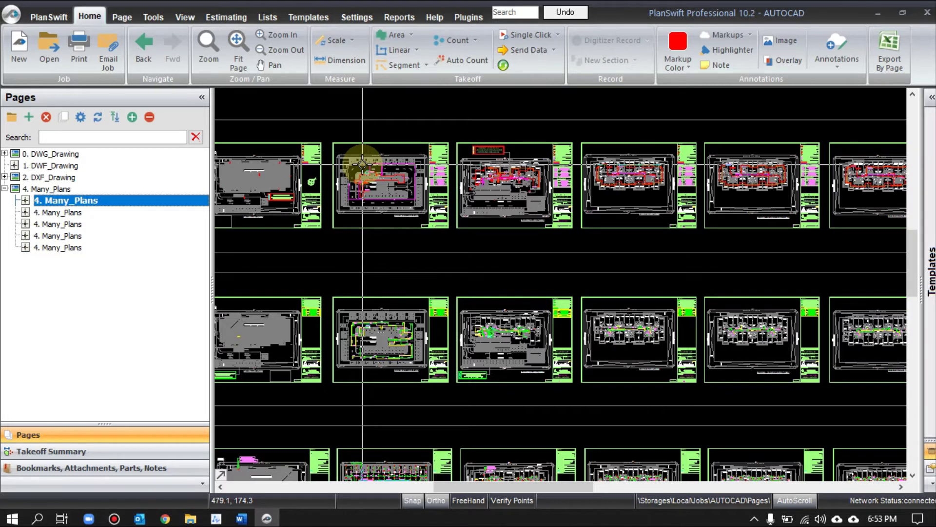
scroll(362, 164, down, 1)
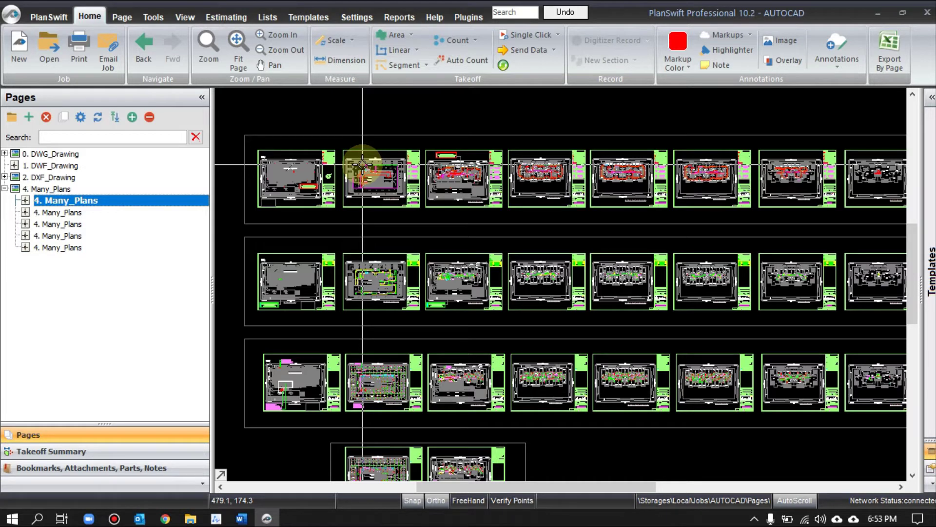
View the second, third and fourth pages of the 4. Many_Plans group one after another.
click(89, 213)
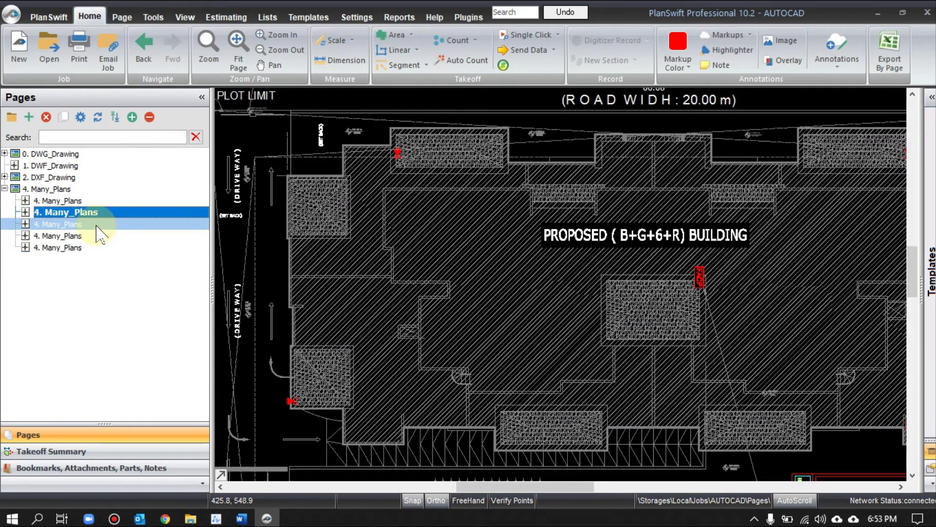
click(97, 225)
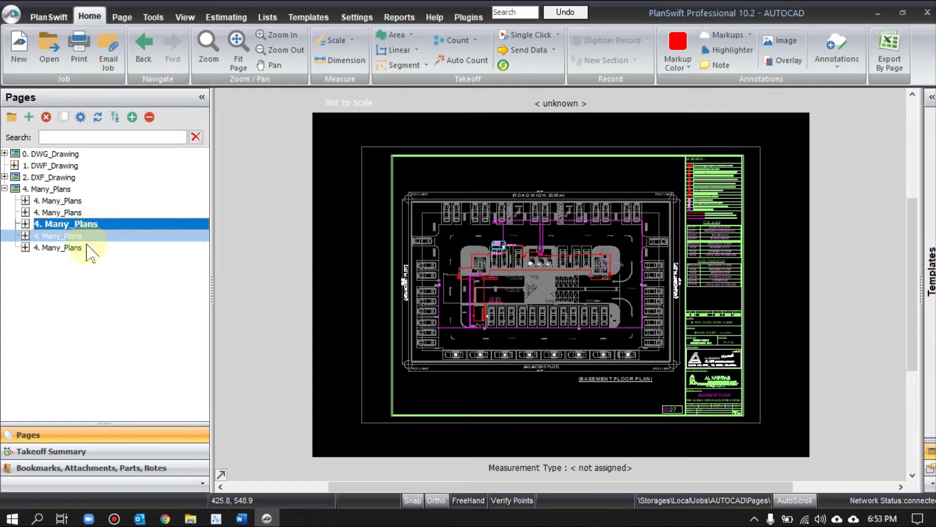
click(87, 237)
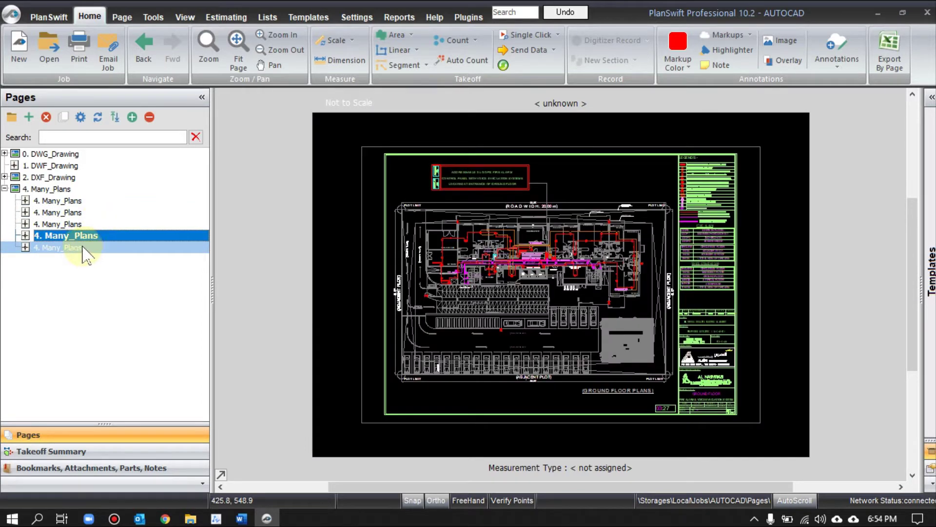
Open the last 4. Many_Plans page and examine its floor plan up close, returning to the group's first page.
click(87, 250)
scroll(483, 249, up, 2)
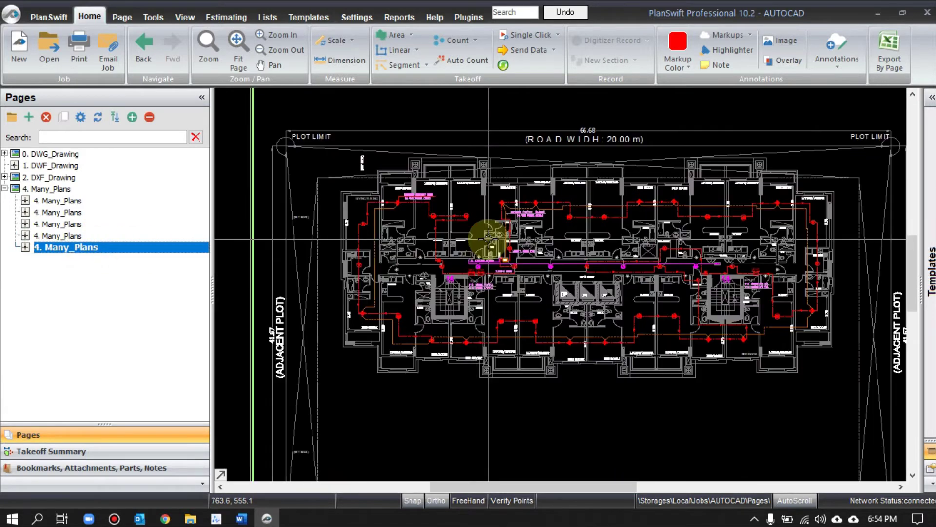
scroll(462, 236, up, 3)
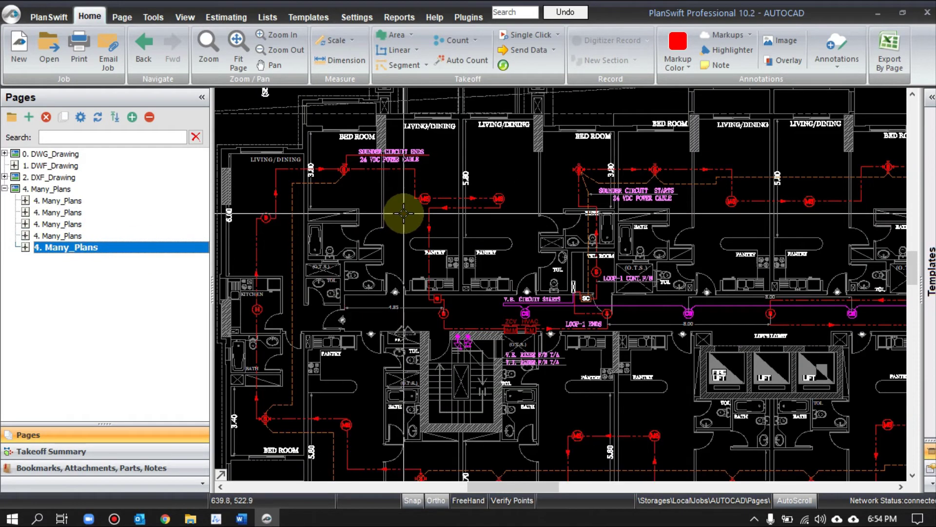
scroll(438, 224, down, 3)
scroll(437, 225, right, 3)
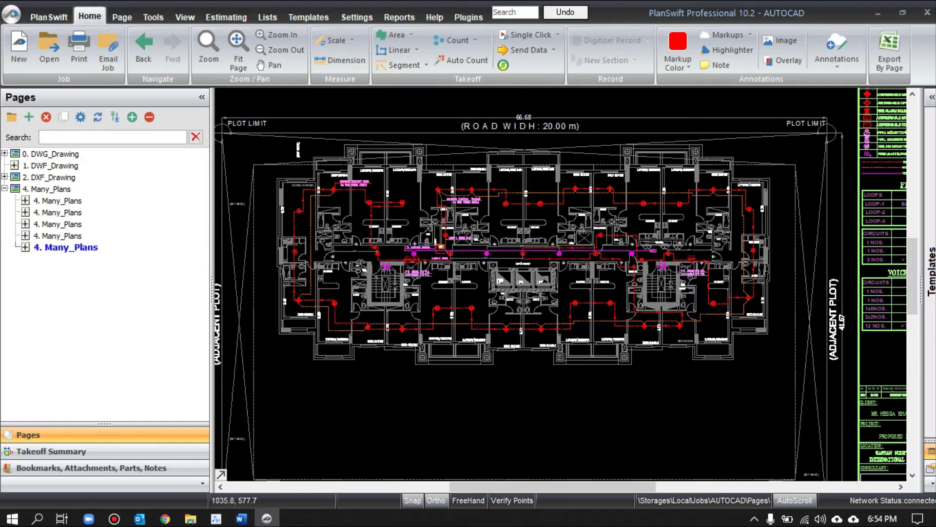
scroll(491, 222, up, 3)
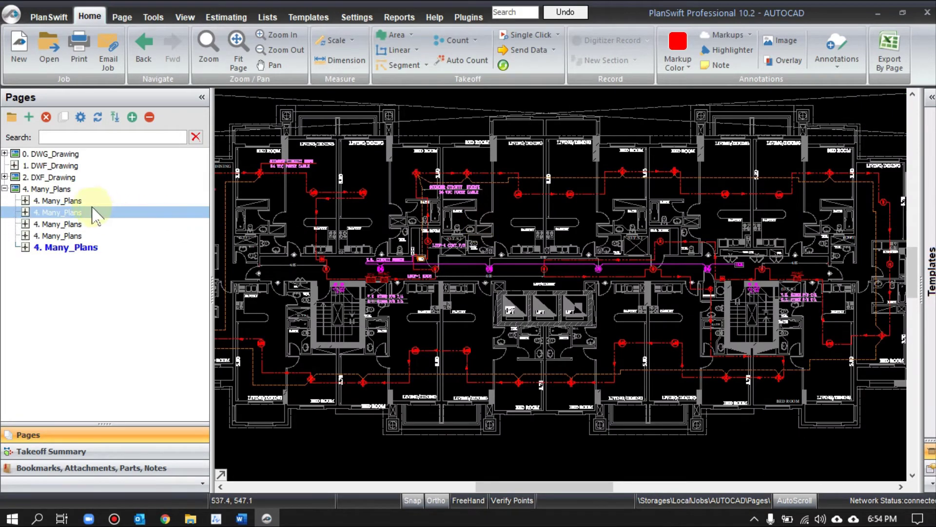
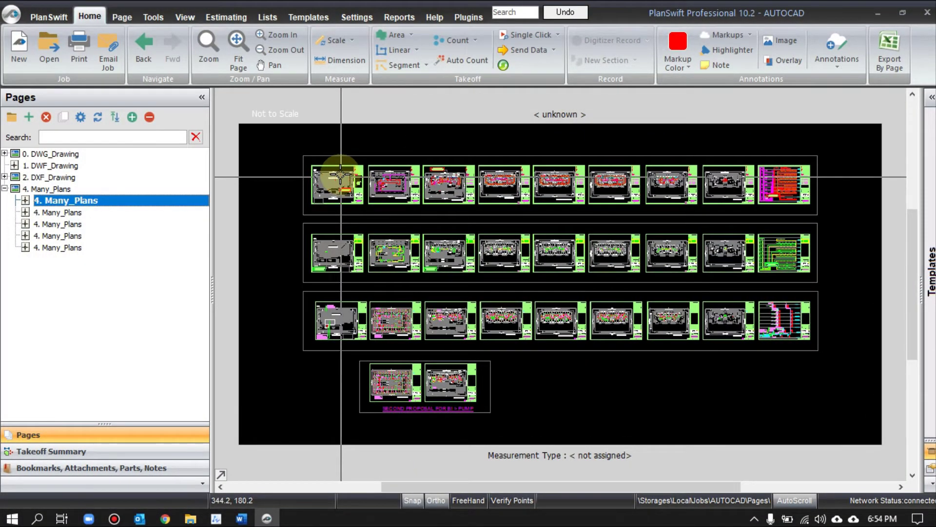
scroll(10, 198, up, 2)
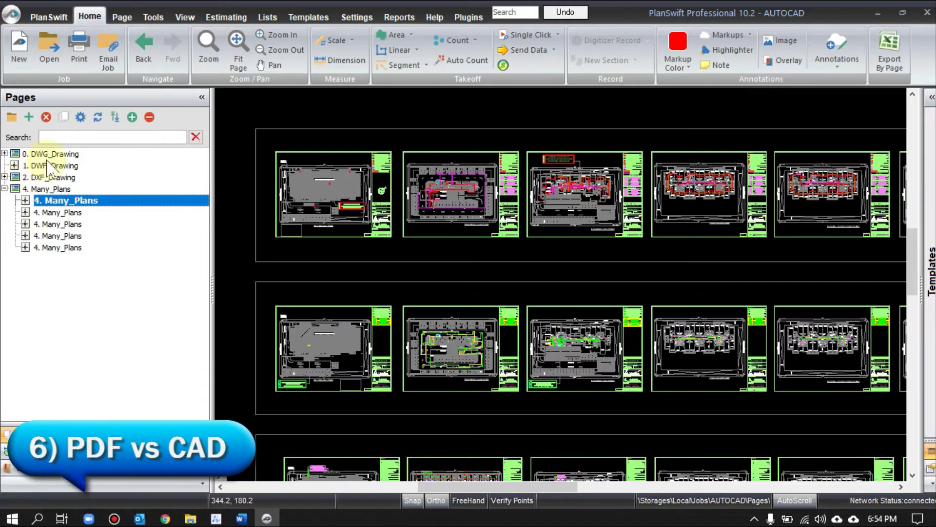
Collapse the 4. Many_Plans group and add only 3. PDF_Drawing.pdf from the CAD FILES folder to the job's pages.
click(5, 188)
click(29, 117)
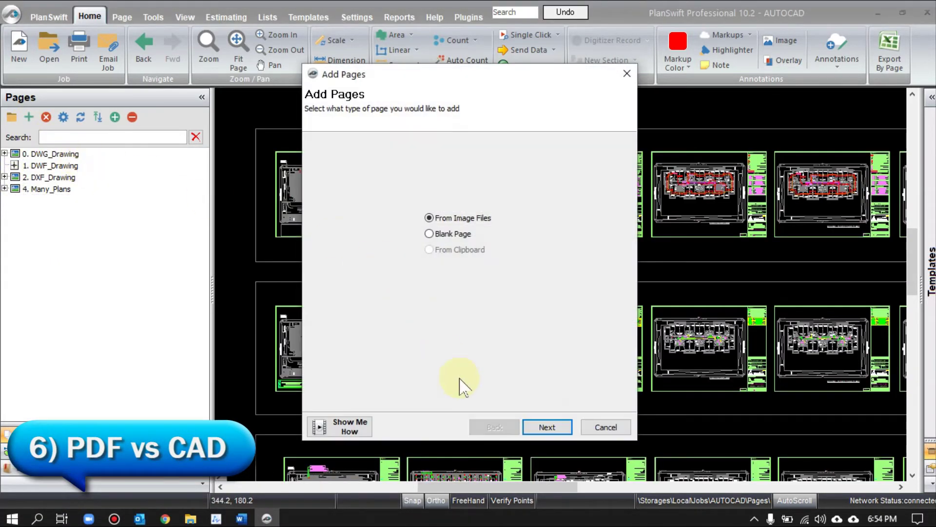
click(547, 427)
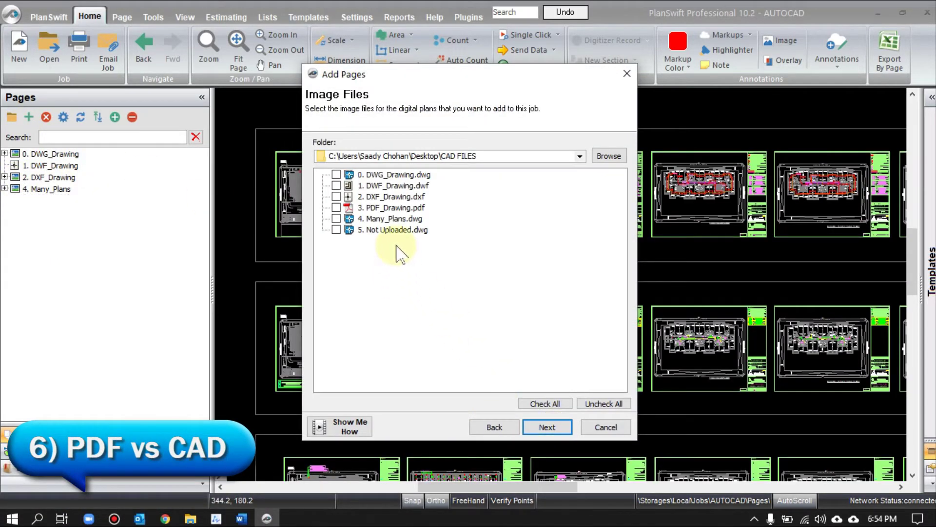
click(385, 174)
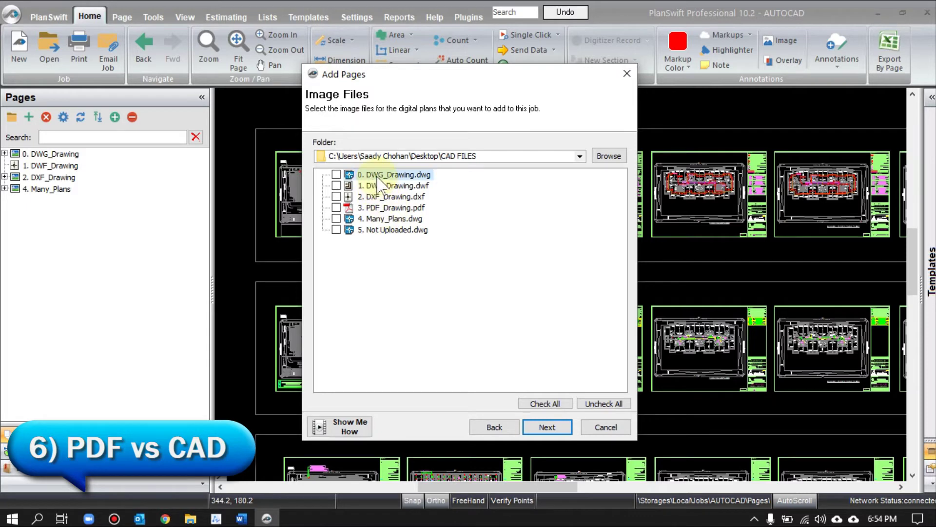
click(336, 175)
click(337, 207)
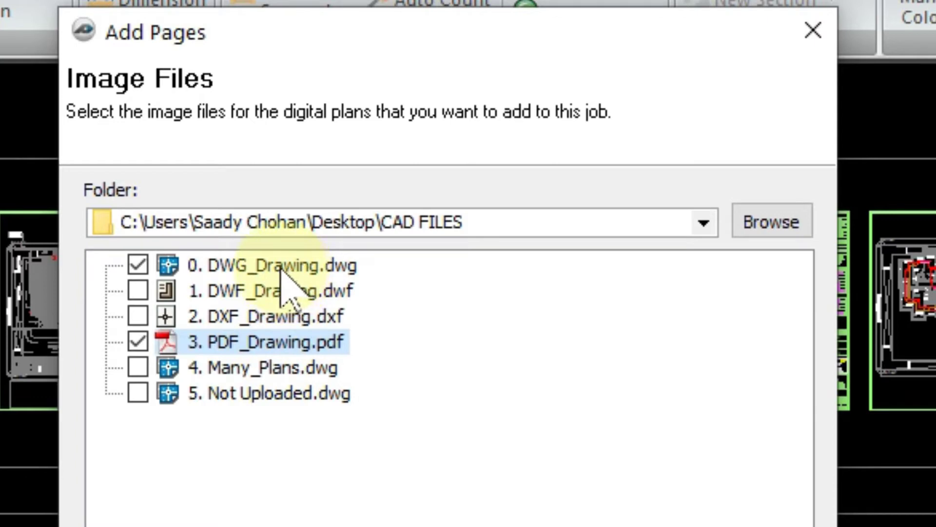
click(140, 264)
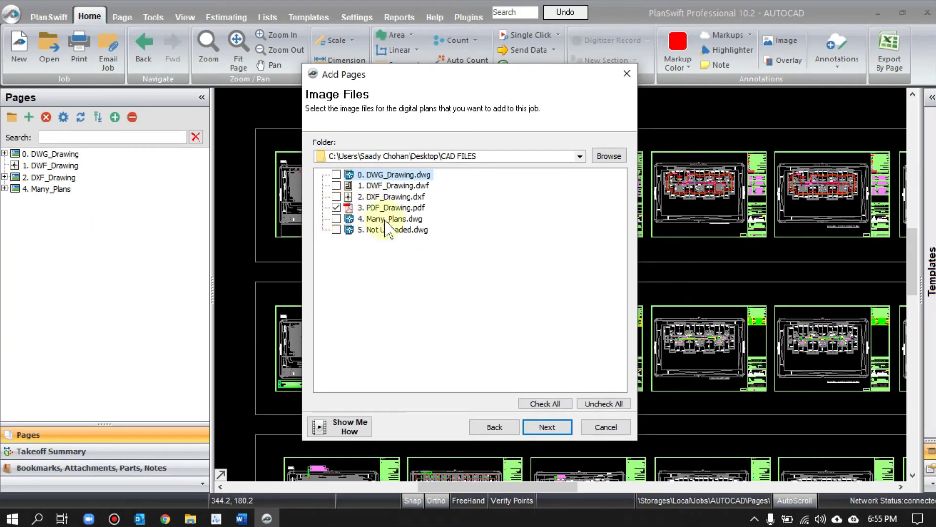
click(571, 428)
click(549, 428)
click(549, 429)
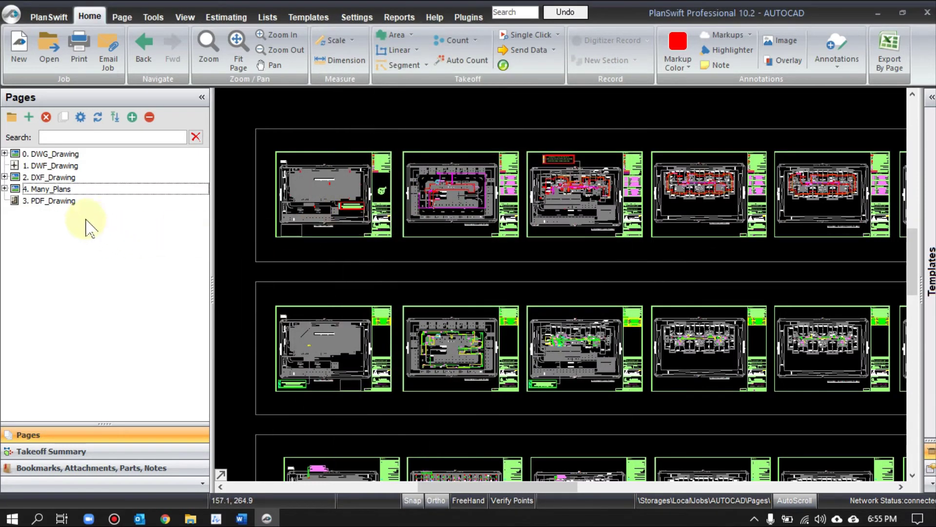
Open the 3. PDF_Drawing page and examine the line quality of its floor plan up close.
click(48, 200)
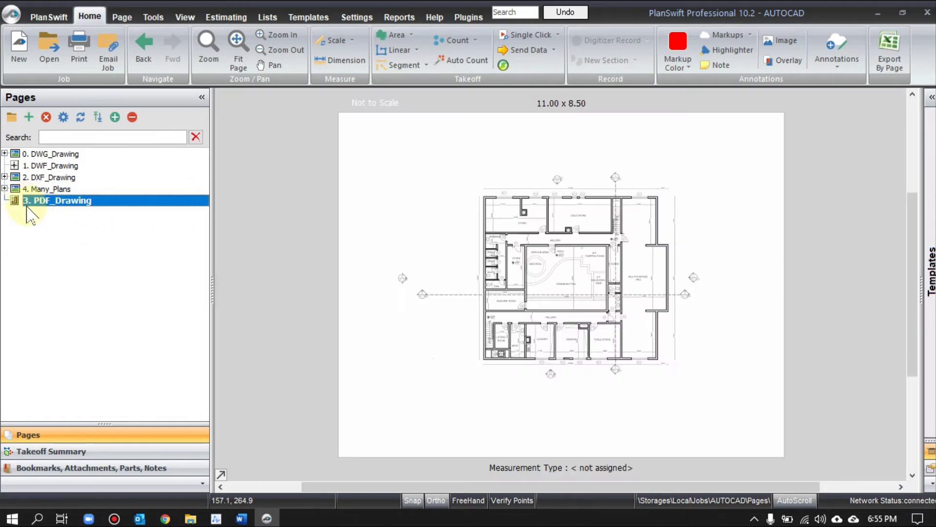
scroll(537, 211, up, 5)
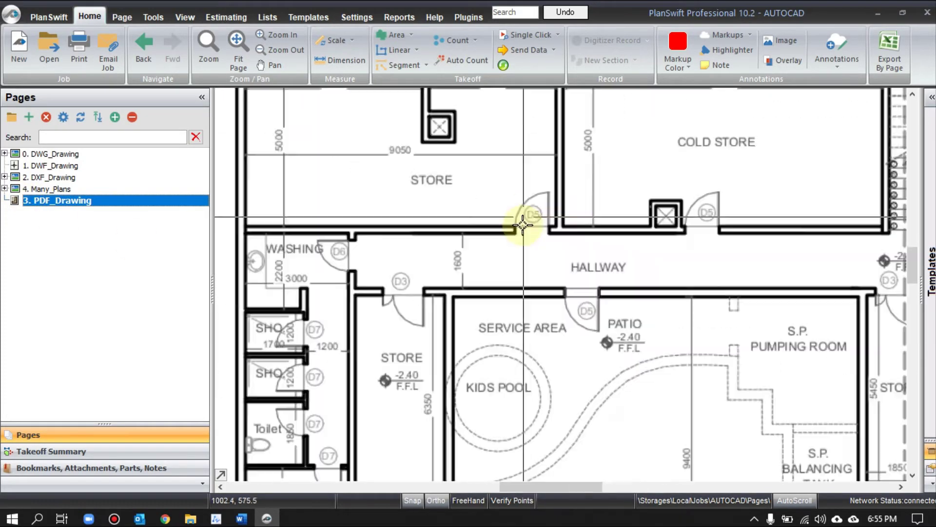
scroll(525, 215, up, 3)
scroll(525, 215, down, 4)
scroll(526, 229, up, 2)
scroll(526, 229, down, 4)
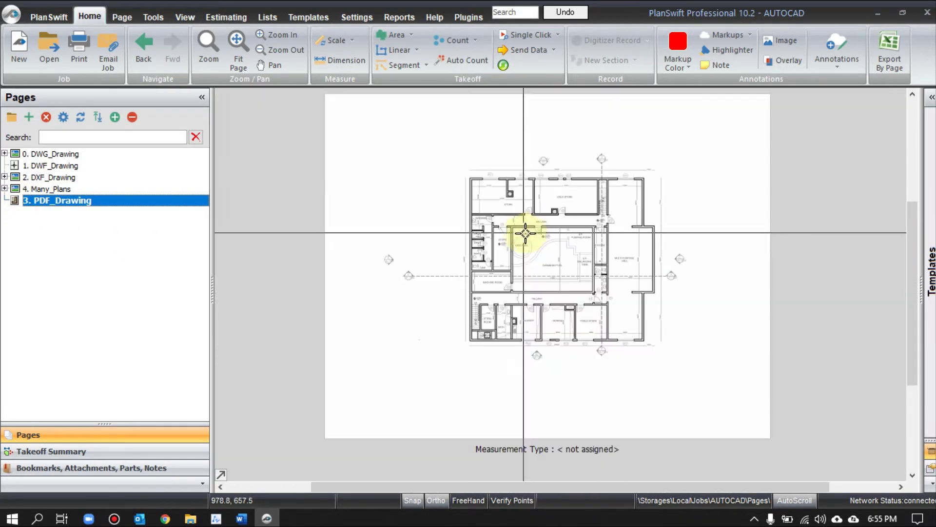
scroll(508, 190, up, 3)
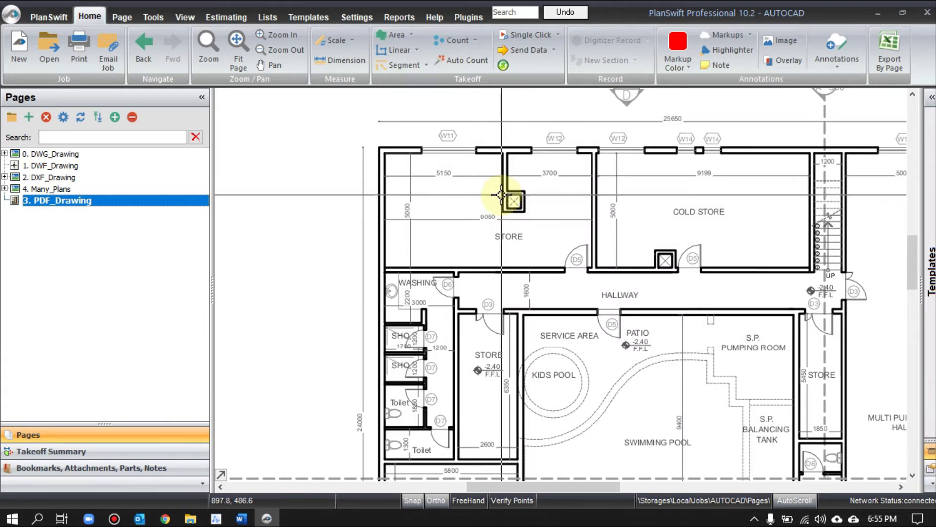
scroll(420, 152, up, 2)
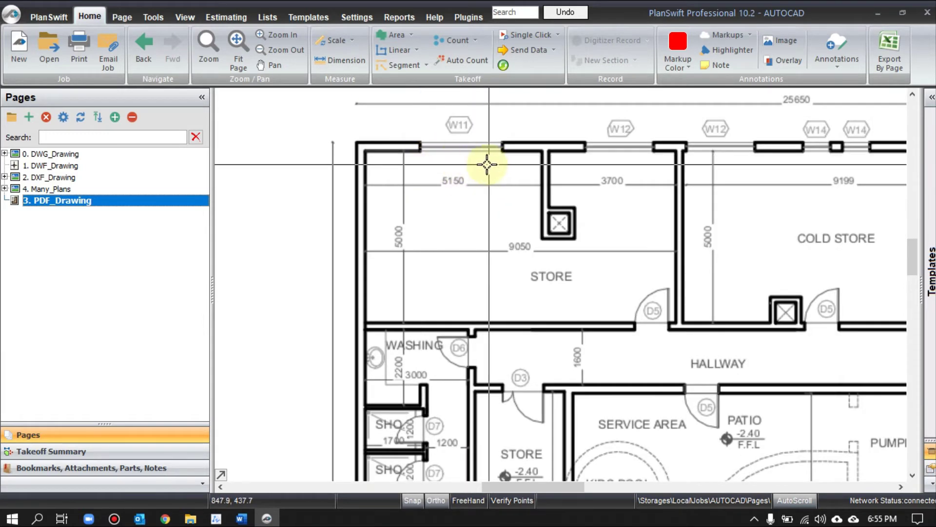
Compare the first 0. DWG_Drawing page with the 3. PDF_Drawing page, and expand the 4. Many_Plans group.
click(5, 153)
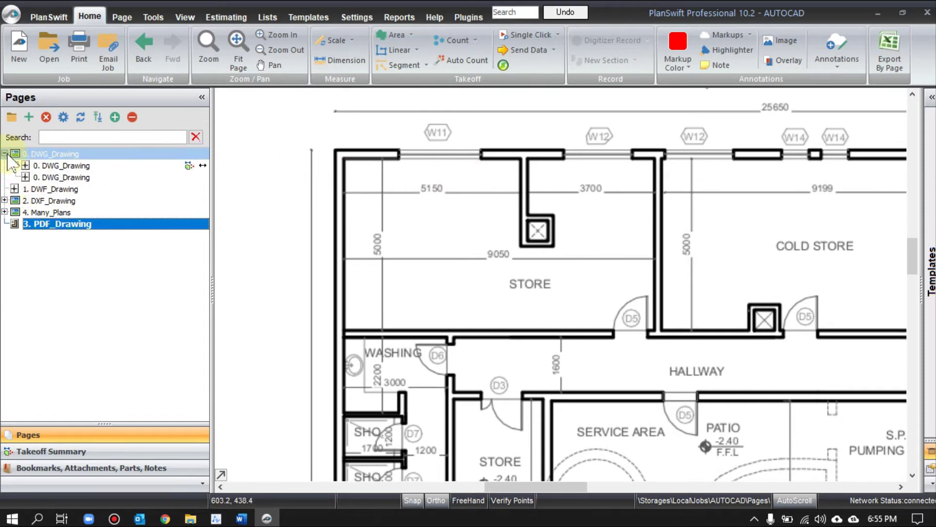
click(37, 166)
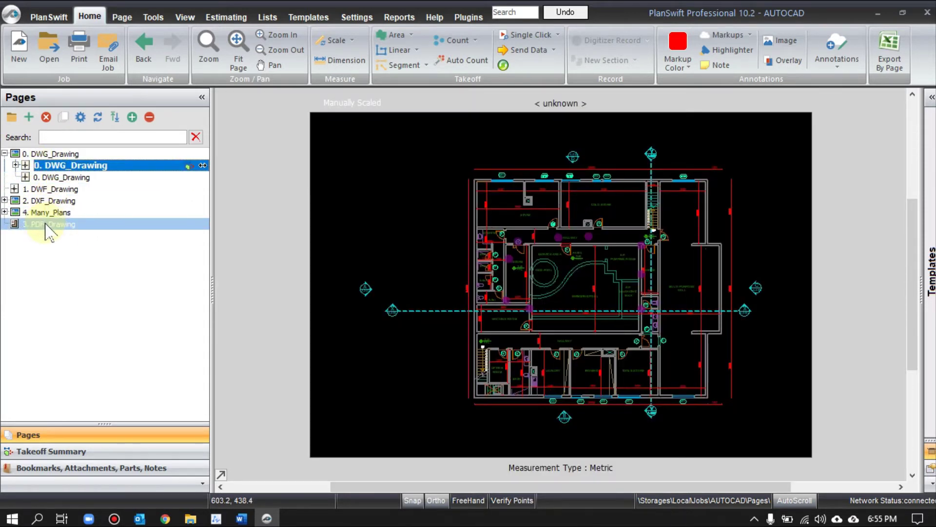
click(47, 224)
scroll(517, 210, up, 5)
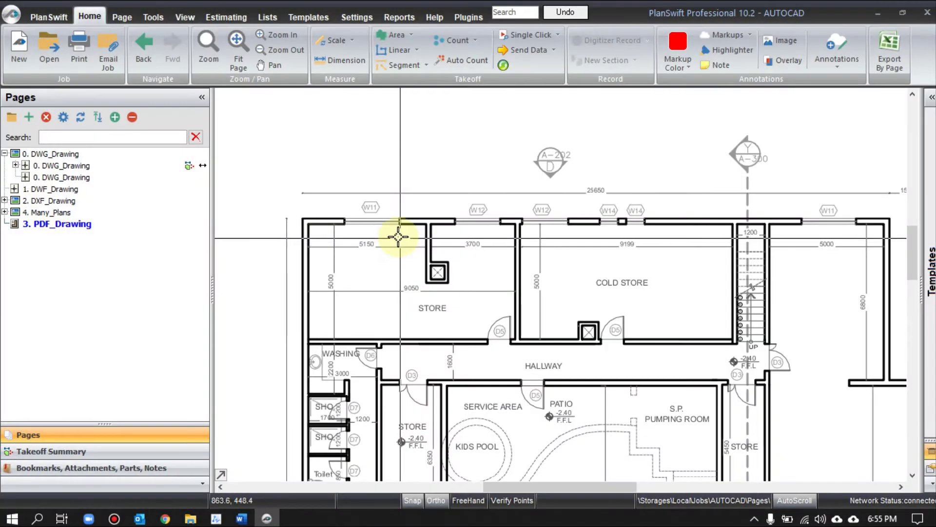
click(4, 212)
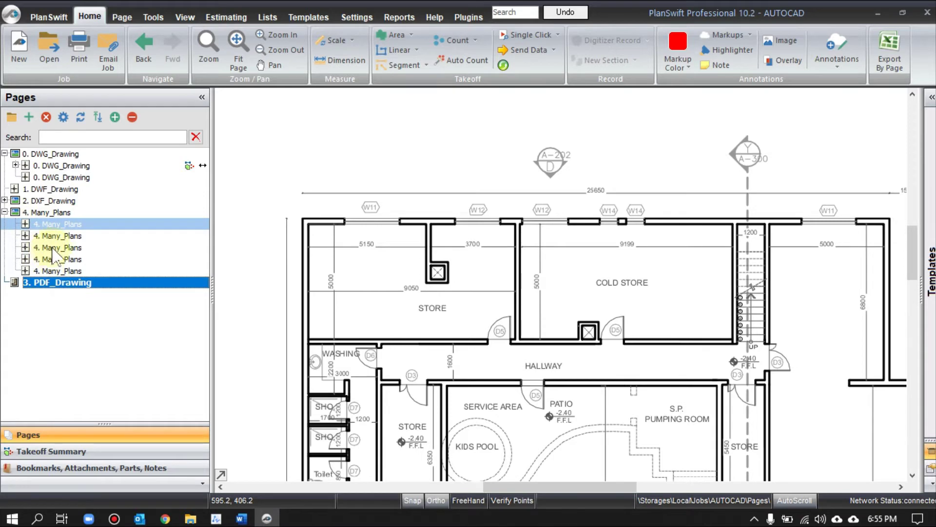
Switch to the CAD FILES folder in File Explorer, narrow the Name column and compare the sizes of 4. Many_Plans and 5. Not Uploaded.
click(190, 518)
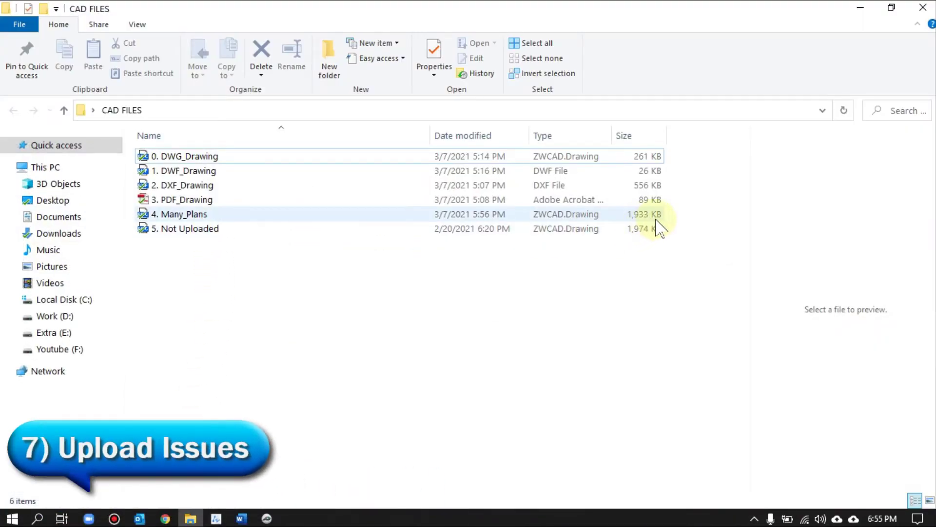
drag(429, 132, 274, 135)
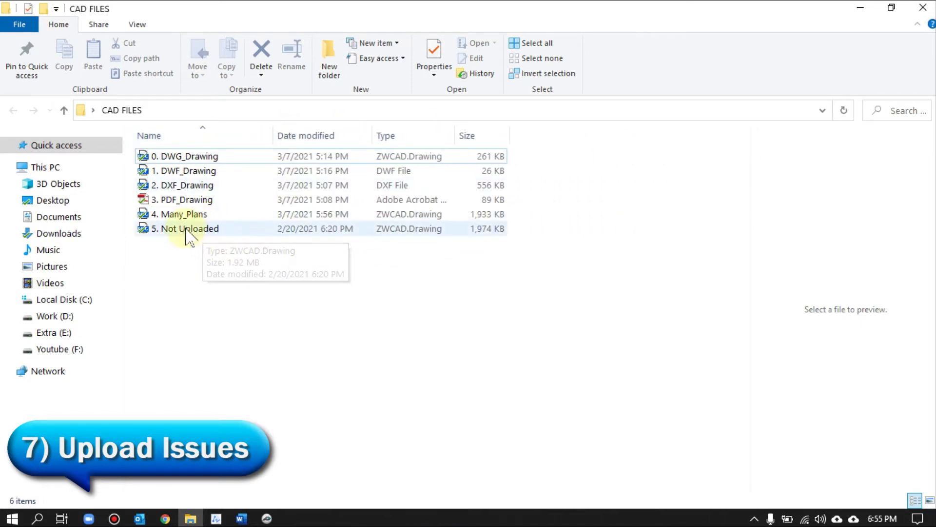
click(179, 215)
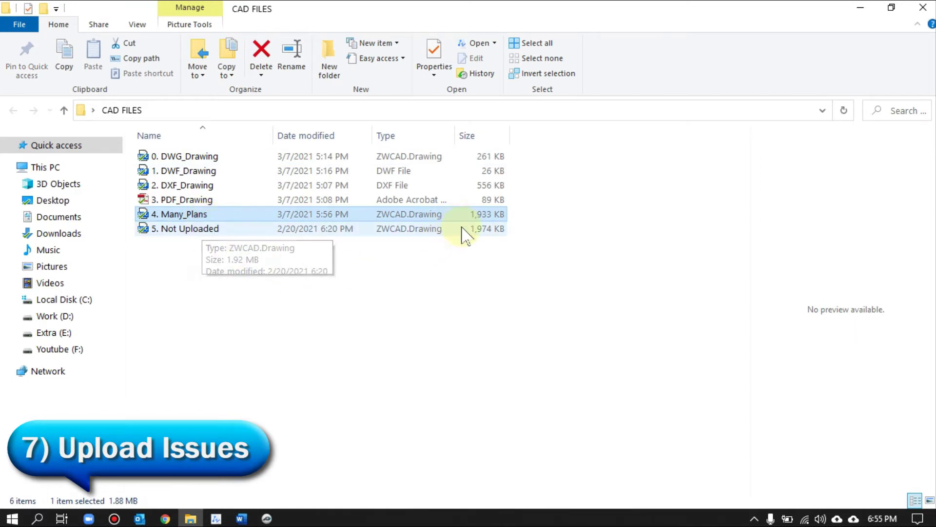
Open the 5. Not Uploaded drawing in ZWCAD and inspect its rows of plan sheets.
double_click(178, 228)
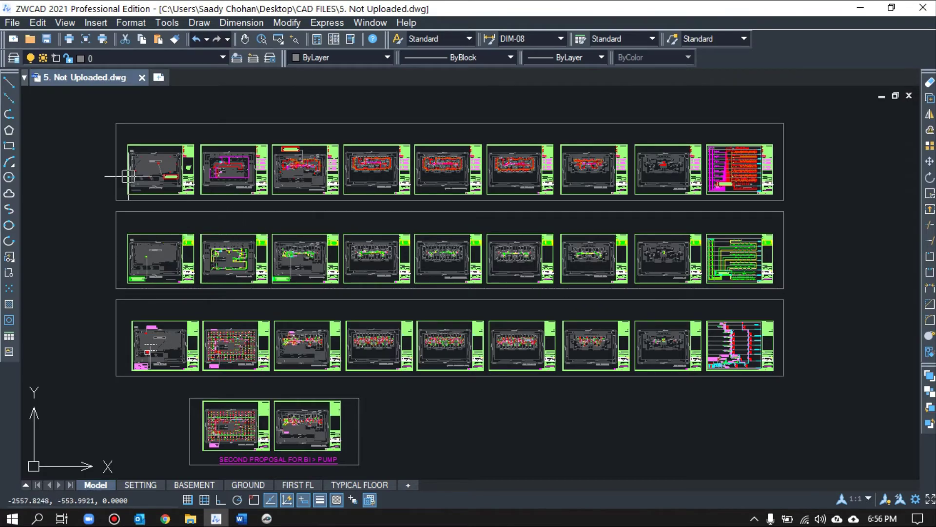
scroll(108, 147, up, 1)
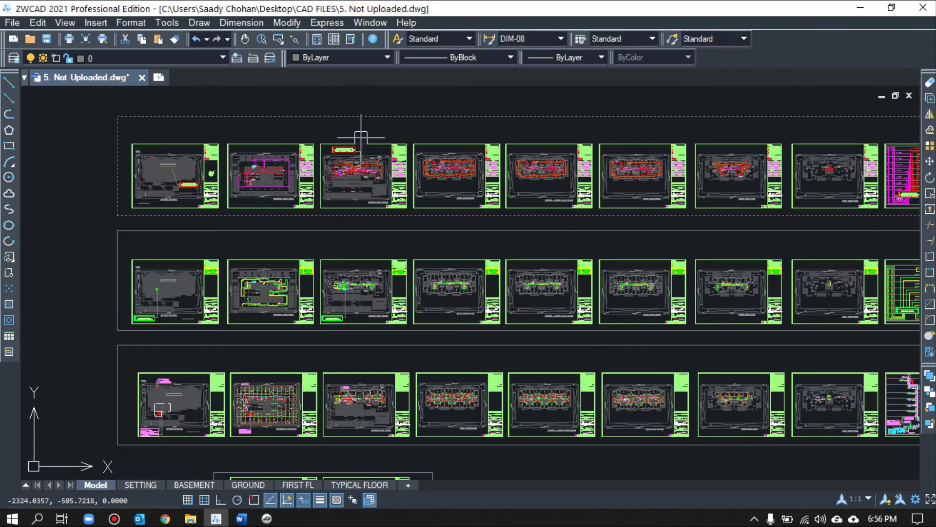
scroll(127, 171, up, 1)
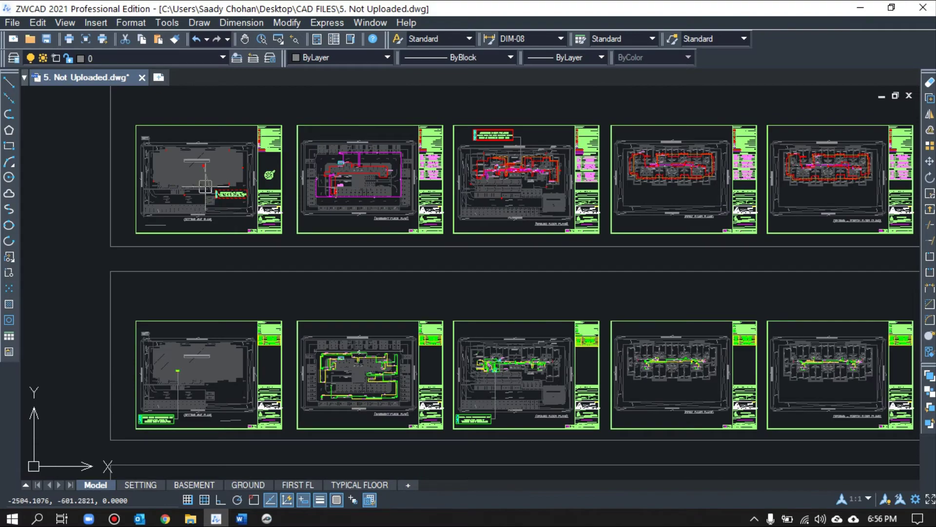
scroll(228, 187, down, 2)
scroll(228, 187, down, 1)
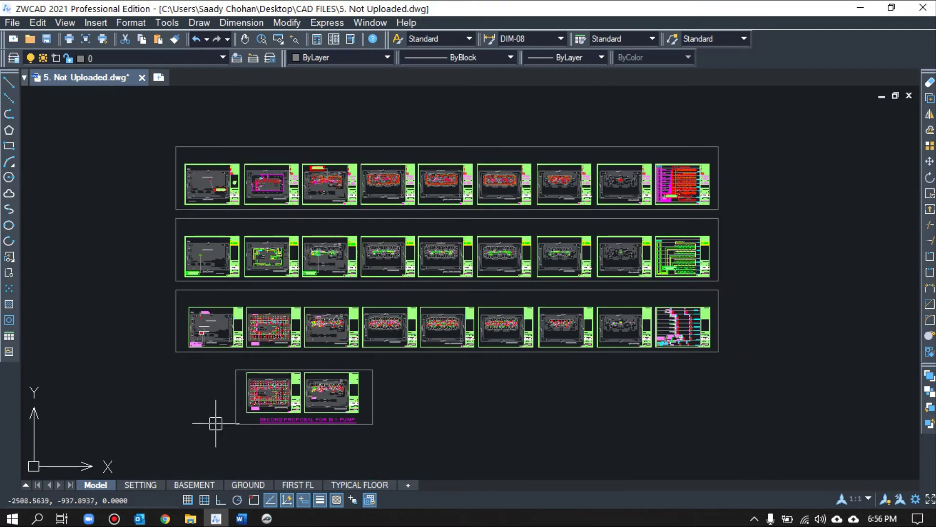
Switch to PlanSwift and try to add 5. Not Uploaded.dwg from the CAD FILES folder with the default convert settings.
click(190, 519)
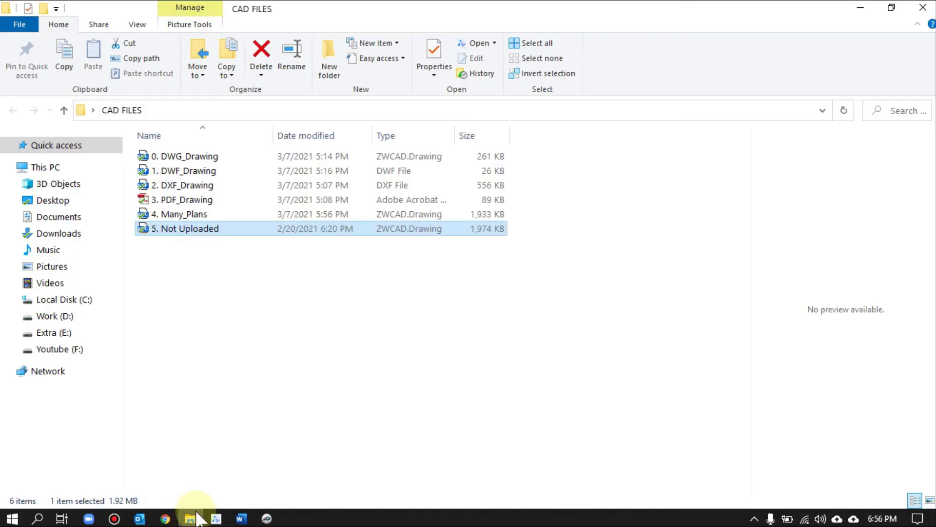
click(266, 518)
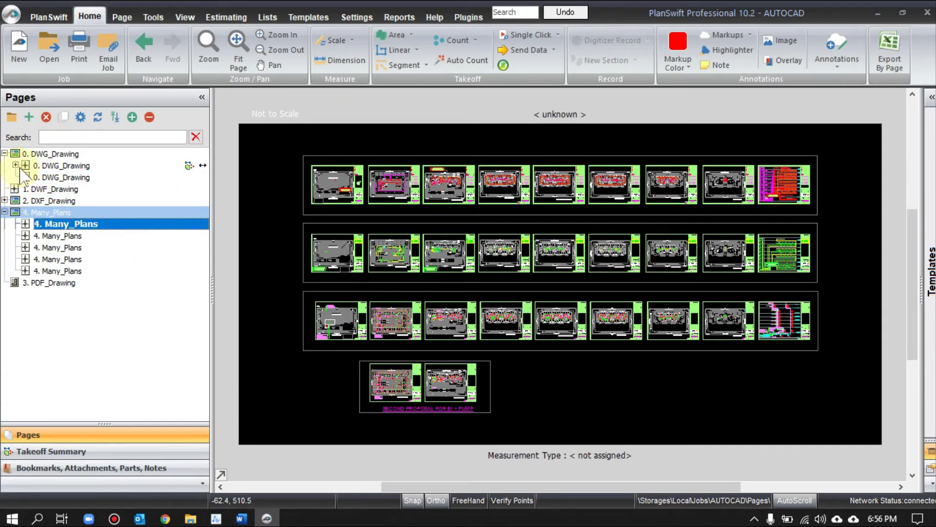
click(29, 117)
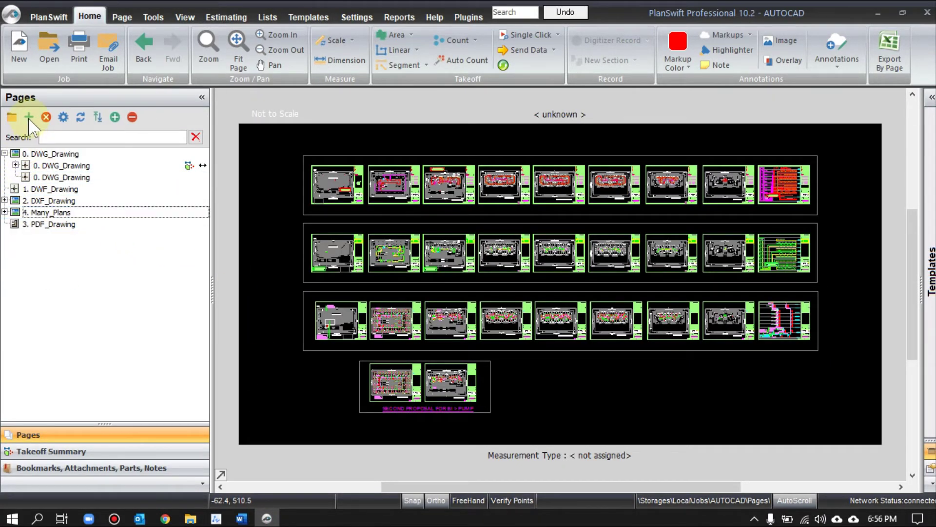
click(547, 426)
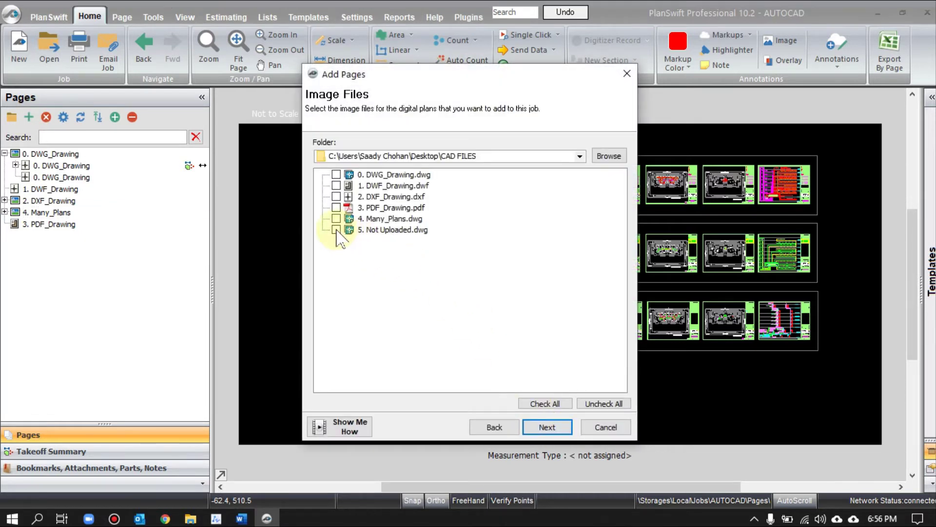
click(337, 230)
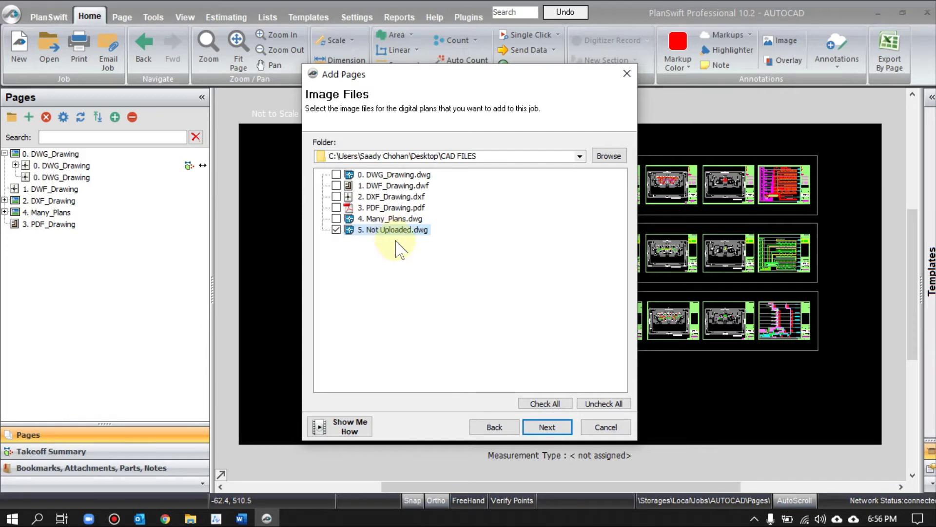
click(548, 427)
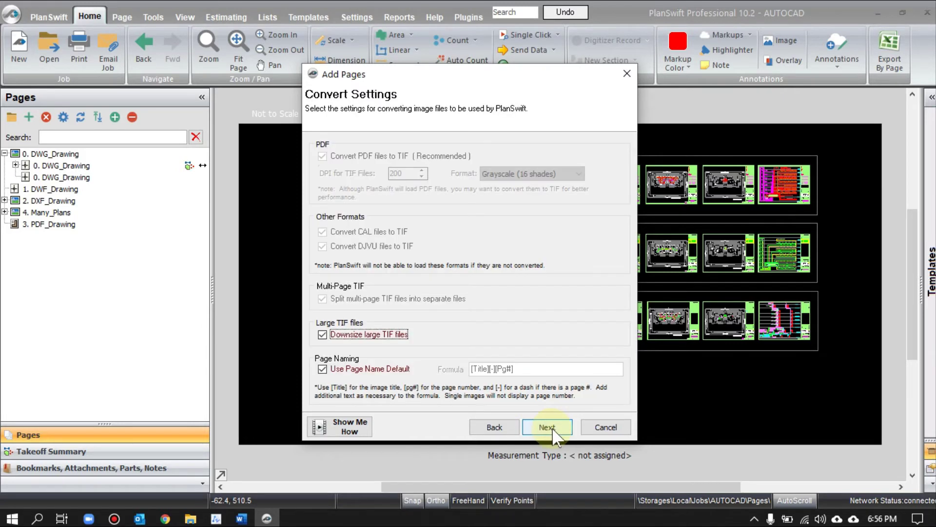
click(548, 428)
click(548, 428)
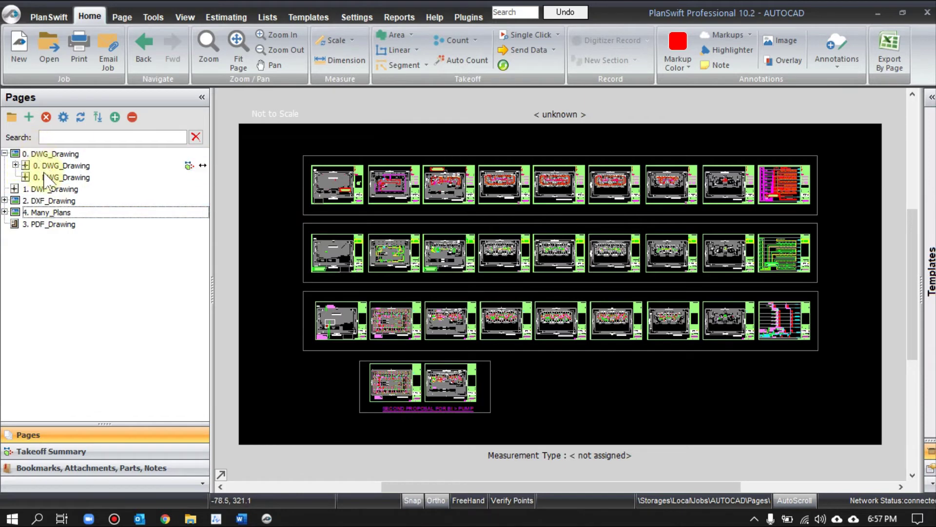
Open the 3. PDF_Drawing page and inspect the store and hallway area of its floor plan.
click(41, 213)
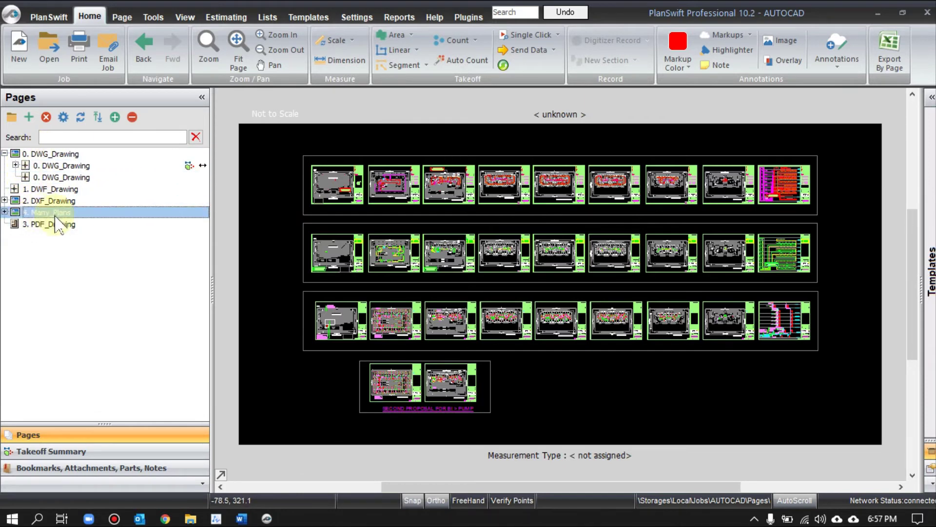
click(51, 225)
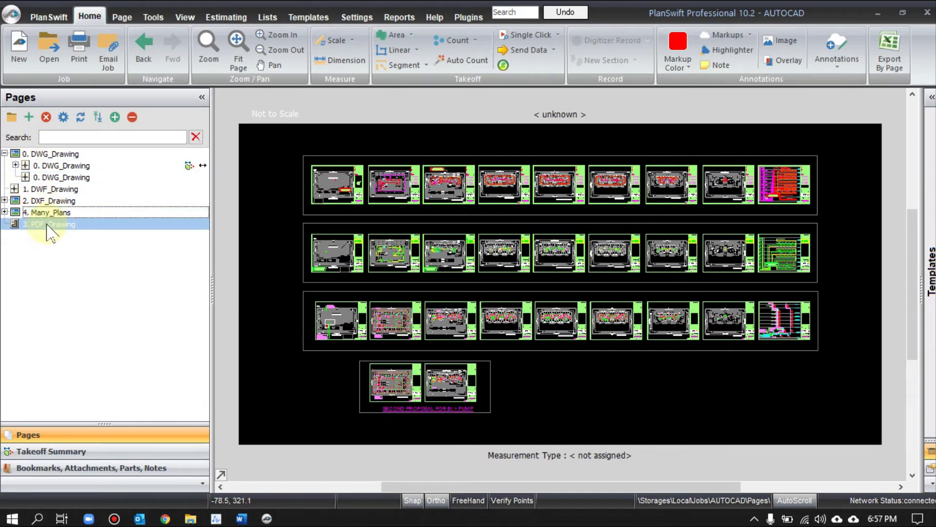
scroll(521, 219, up, 5)
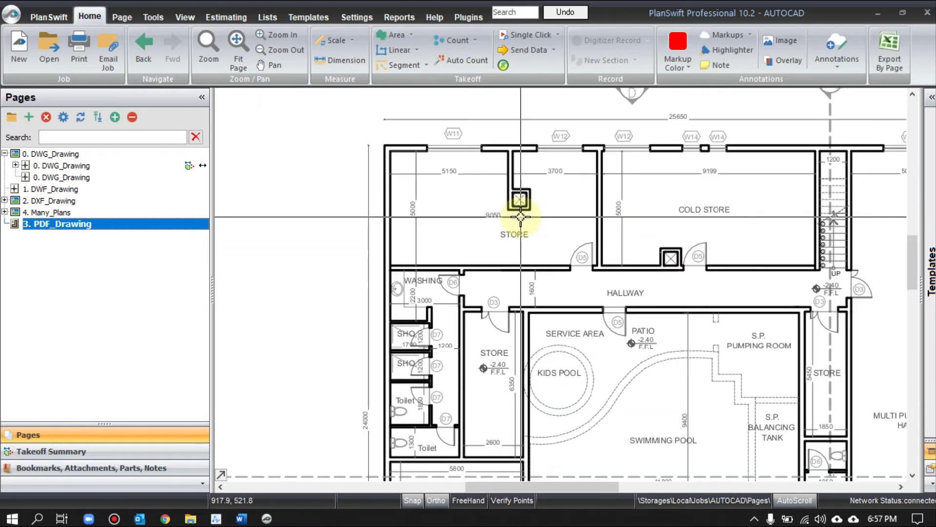
drag(521, 216, 455, 258)
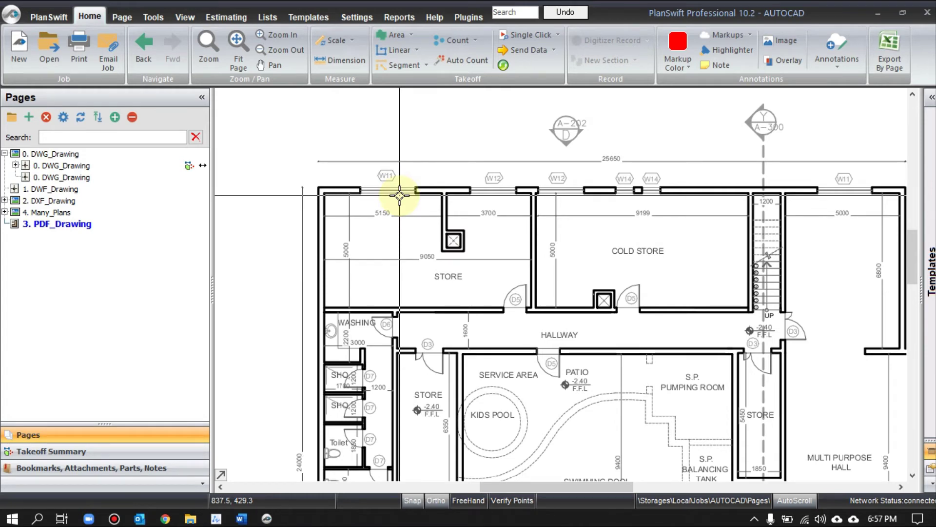
Switch to ZWCAD and review the AutoCAD versions offered for saving the 5. Not Uploaded drawing, without saving it.
click(216, 518)
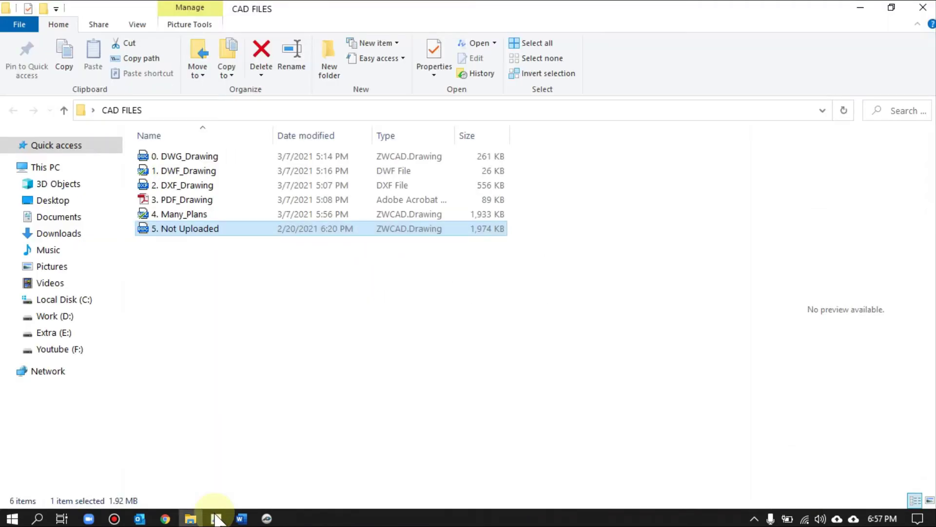
click(217, 517)
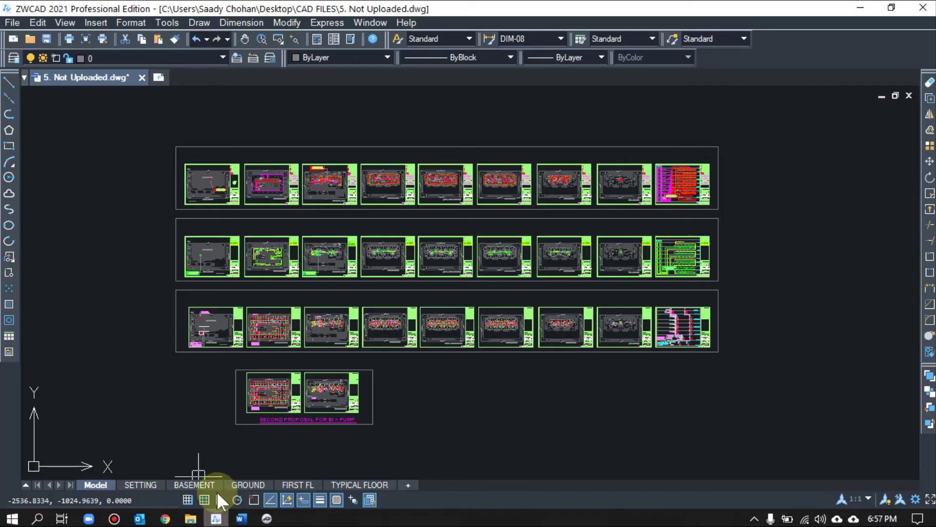
key(ctrl+shift+s)
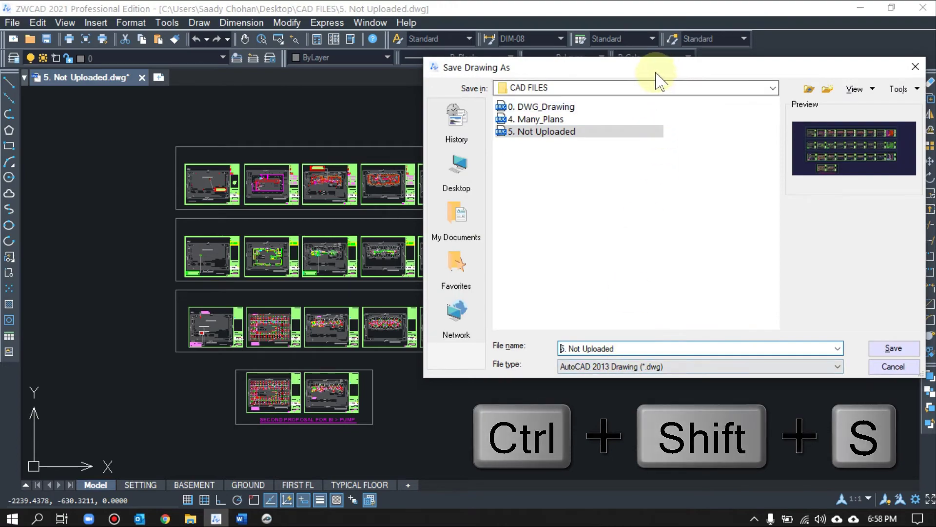
drag(656, 73, 475, 67)
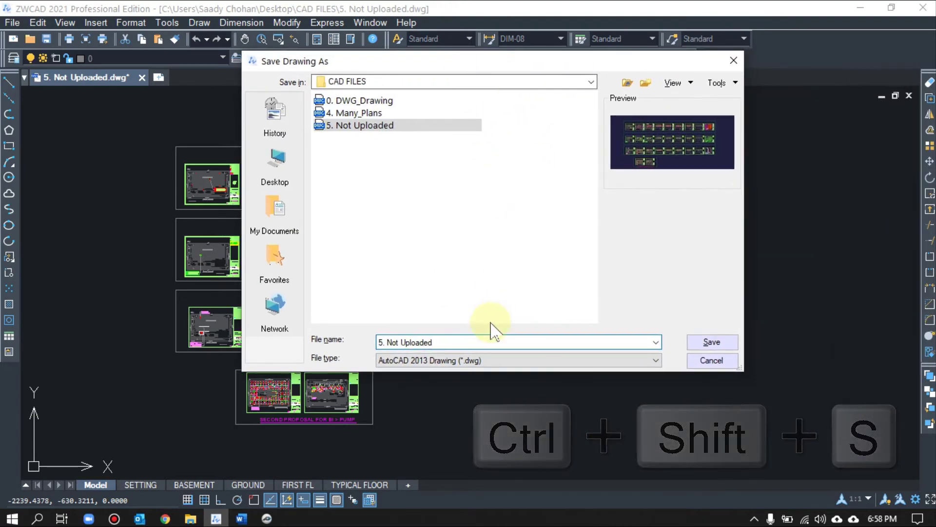
click(494, 359)
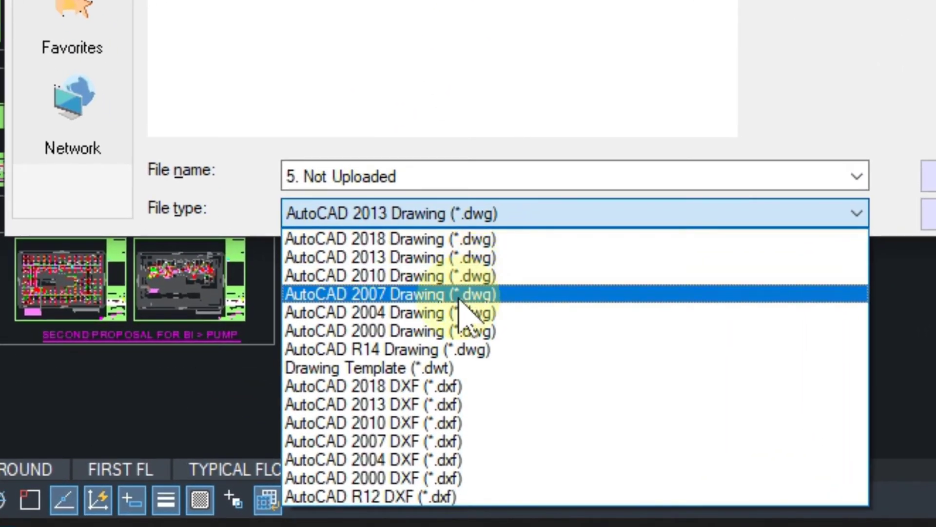
click(439, 257)
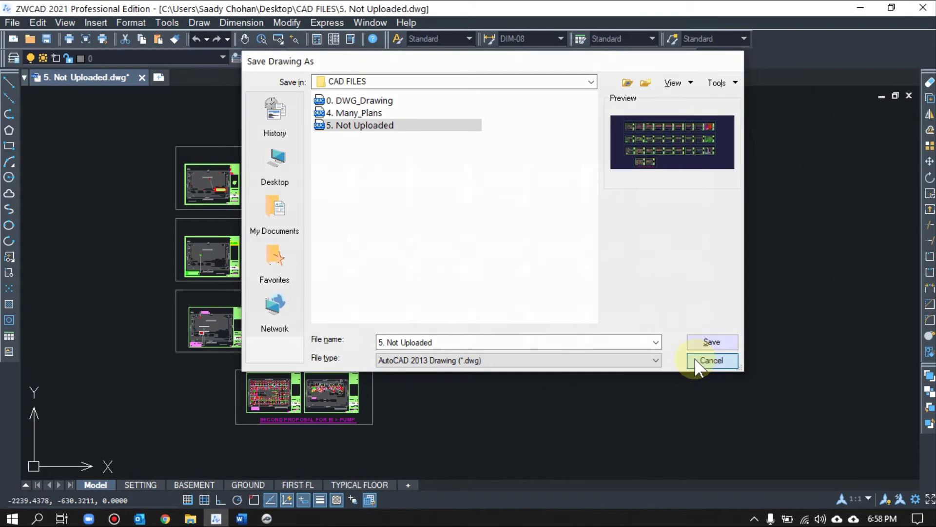
click(864, 269)
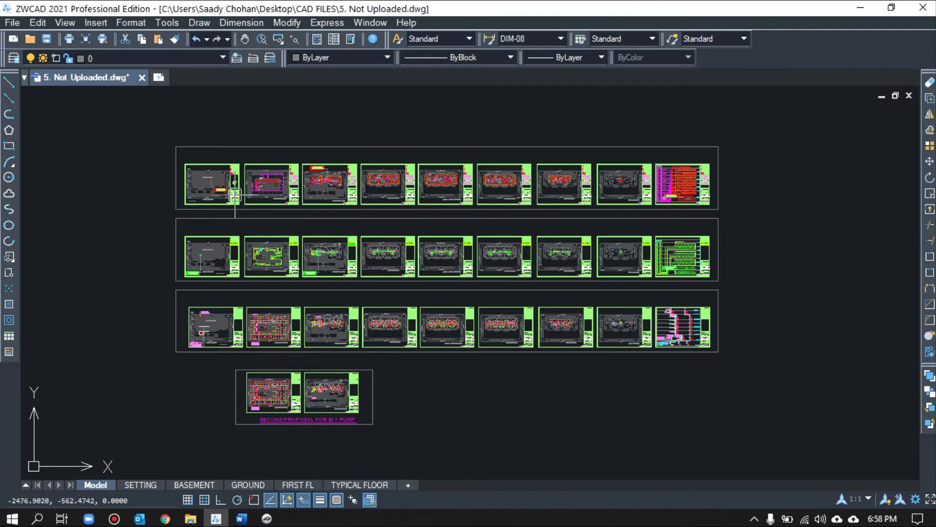
Start a Write Block and select the first two plan sheets in the drawing's upper row as its entities.
scroll(198, 178, up, 1)
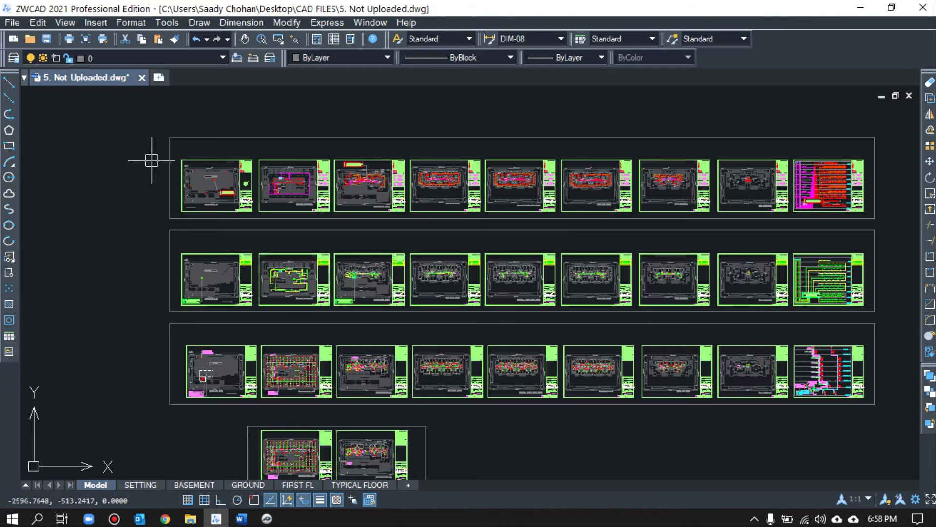
scroll(241, 149, up, 1)
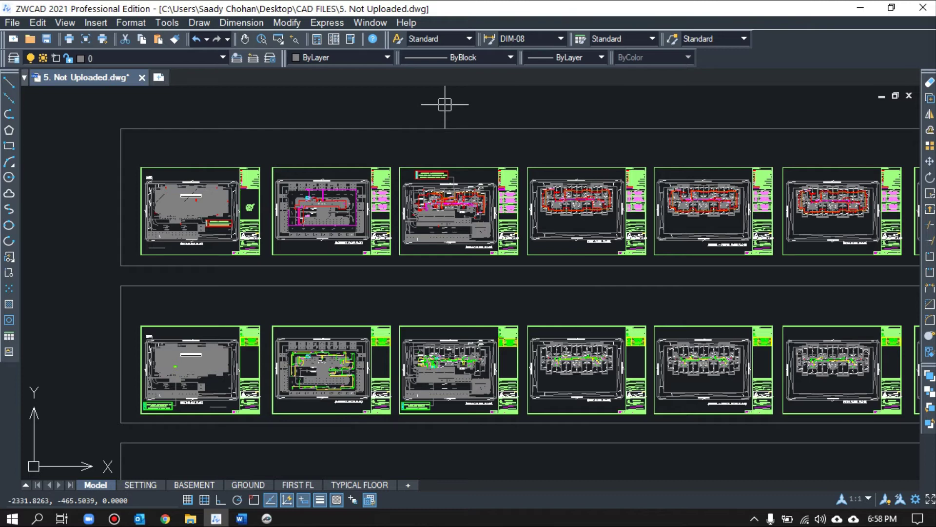
text(w)
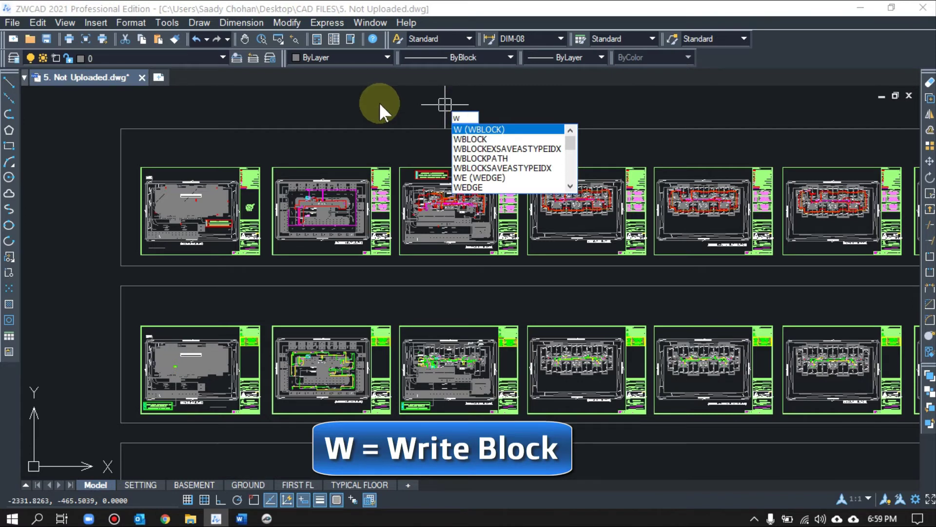
key(Return)
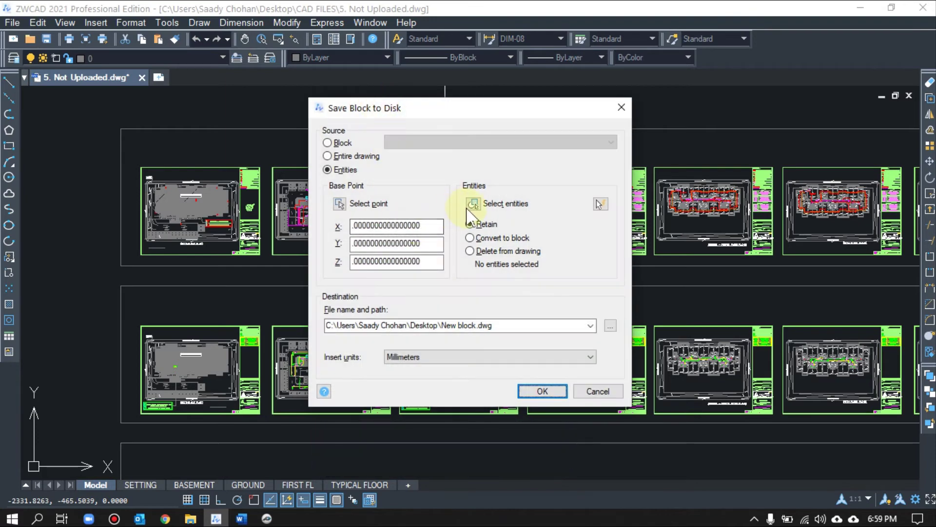
click(473, 204)
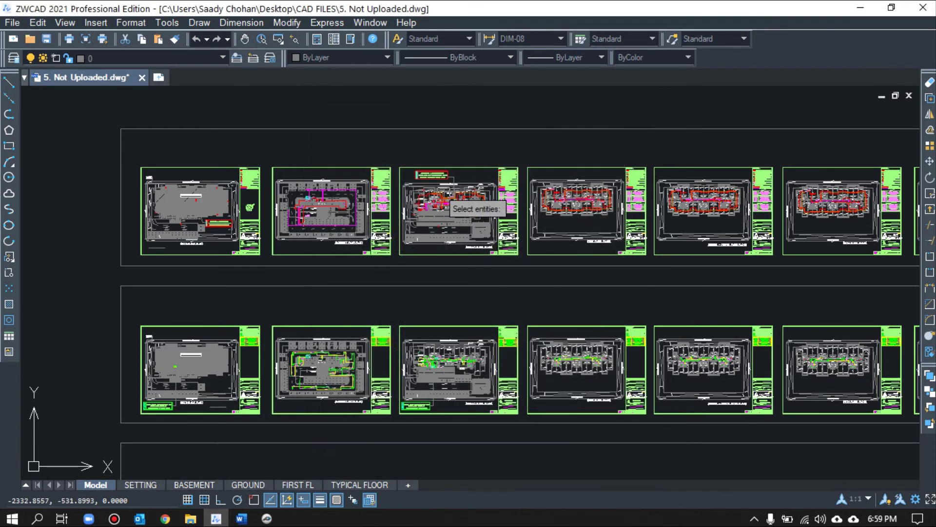
click(106, 114)
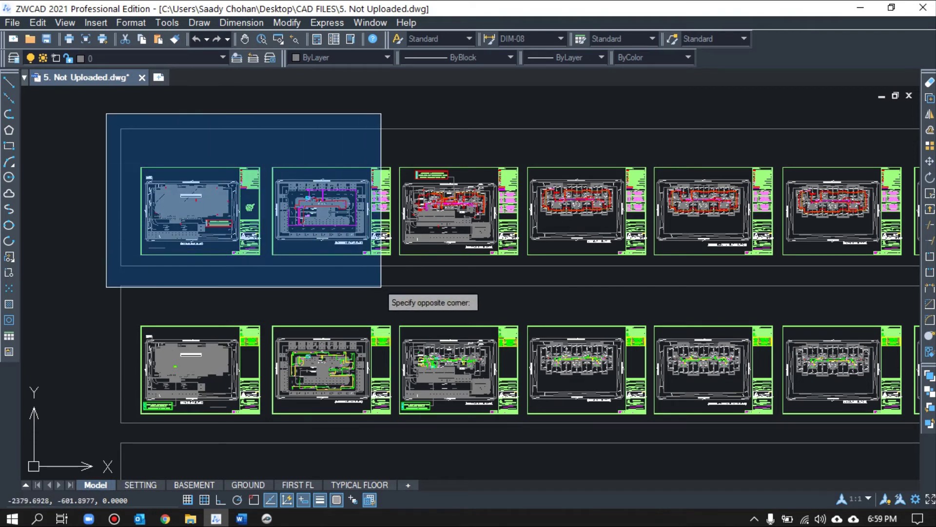
click(395, 272)
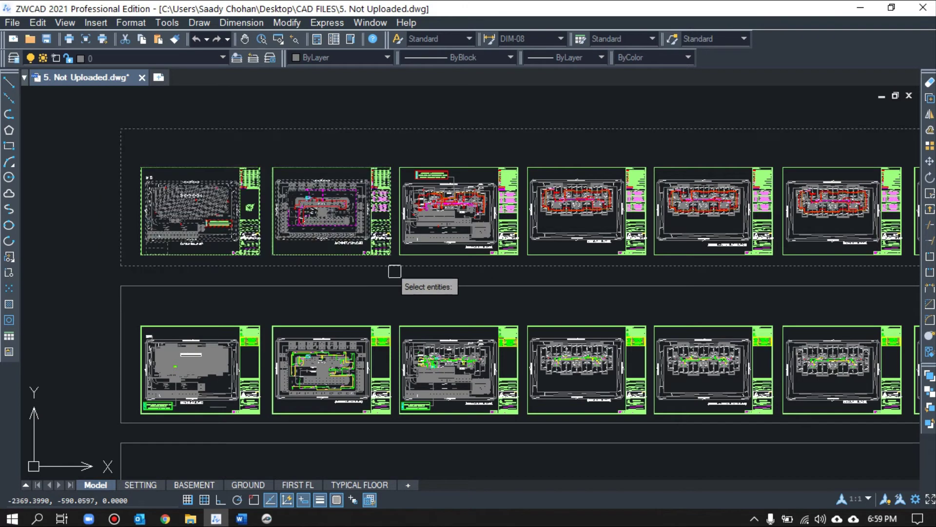
click(85, 112)
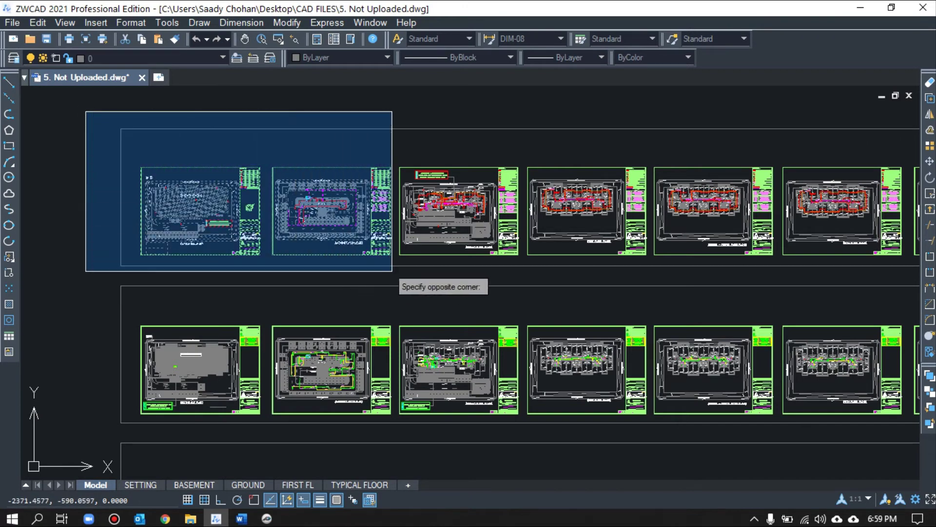
click(382, 273)
key(Return)
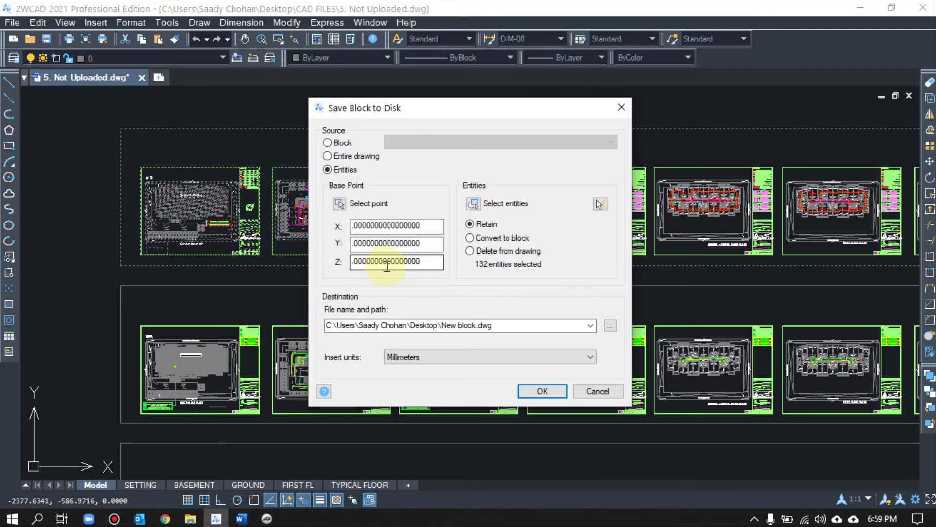
Save the selected sheets as a separate drawing named TEST in the CAD FILES folder.
click(610, 326)
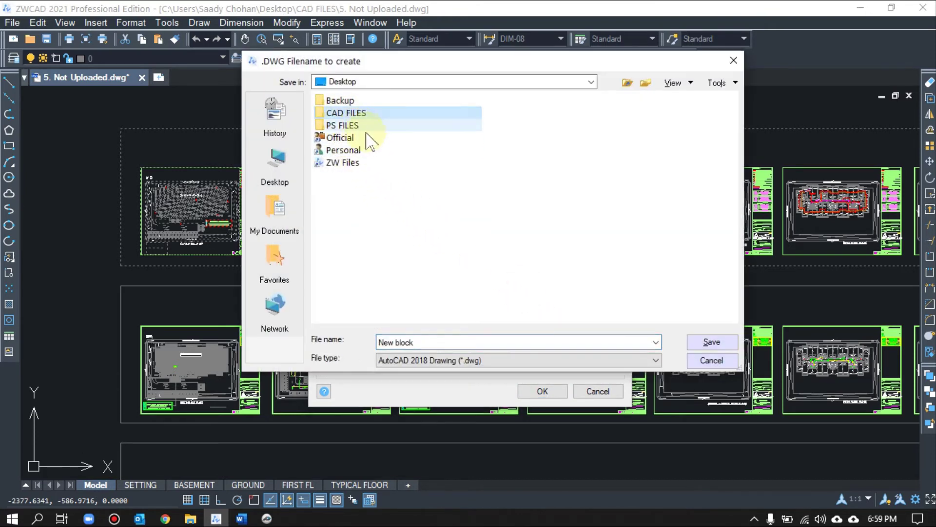
double_click(337, 114)
click(436, 342)
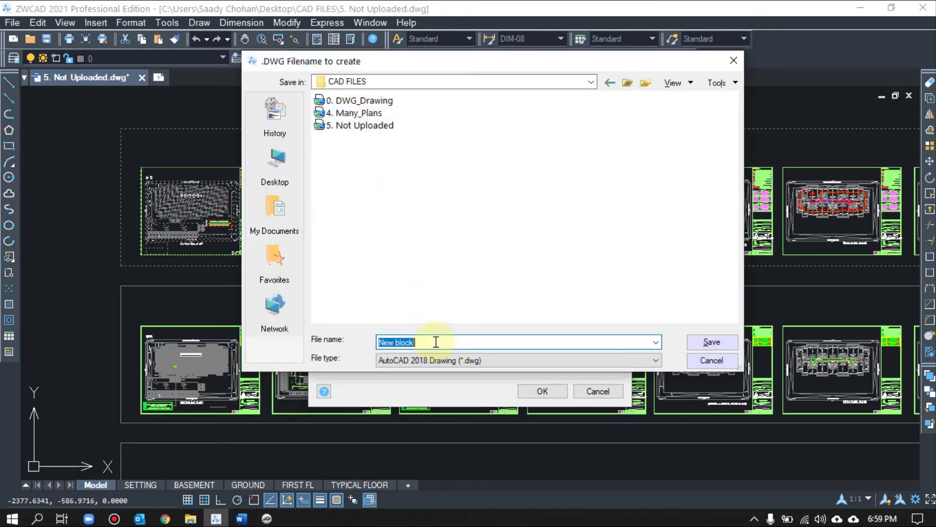
text(TEST)
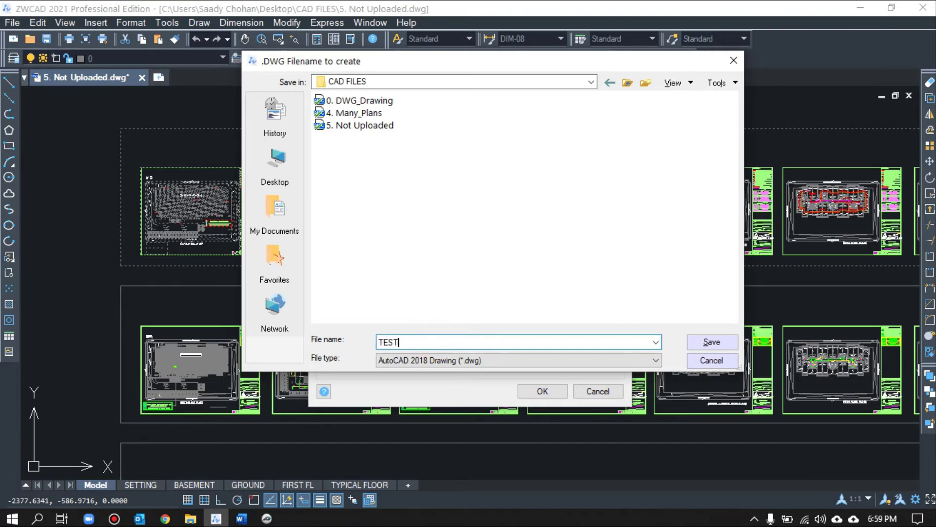
click(709, 342)
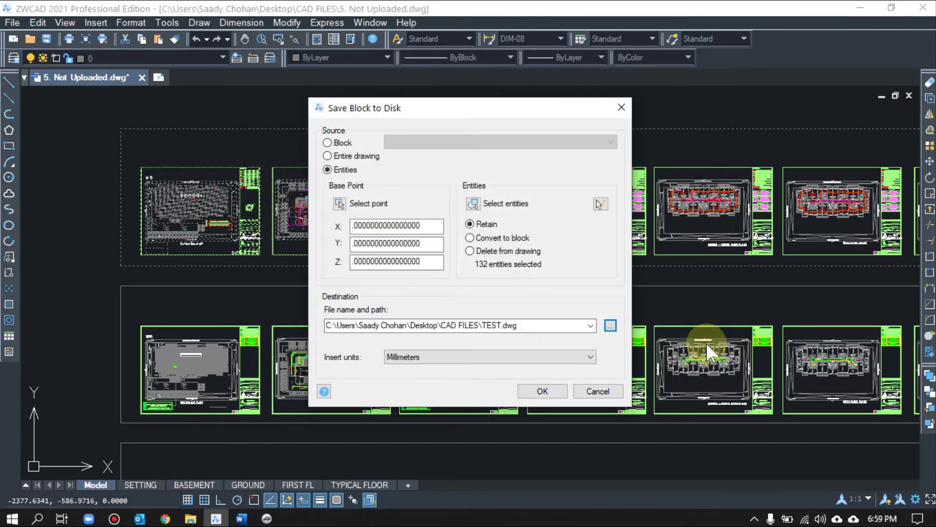
click(542, 391)
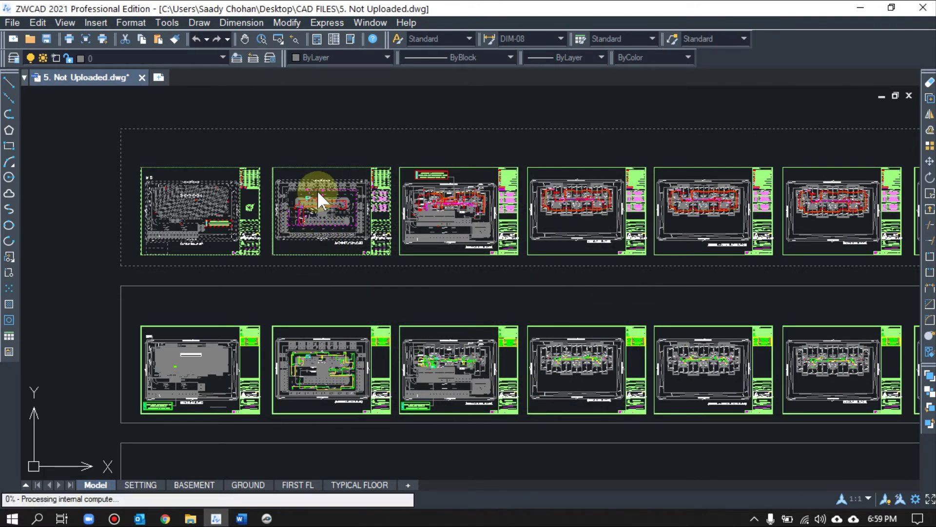
click(256, 466)
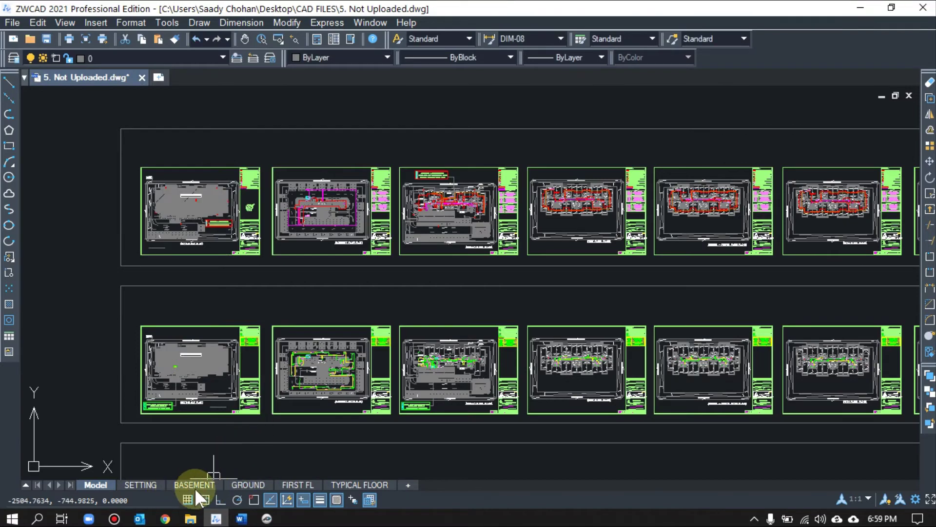
Check the CAD FILES folder for the TEST drawing, then switch to PlanSwift and try to import TEST.dwg as a page.
click(192, 515)
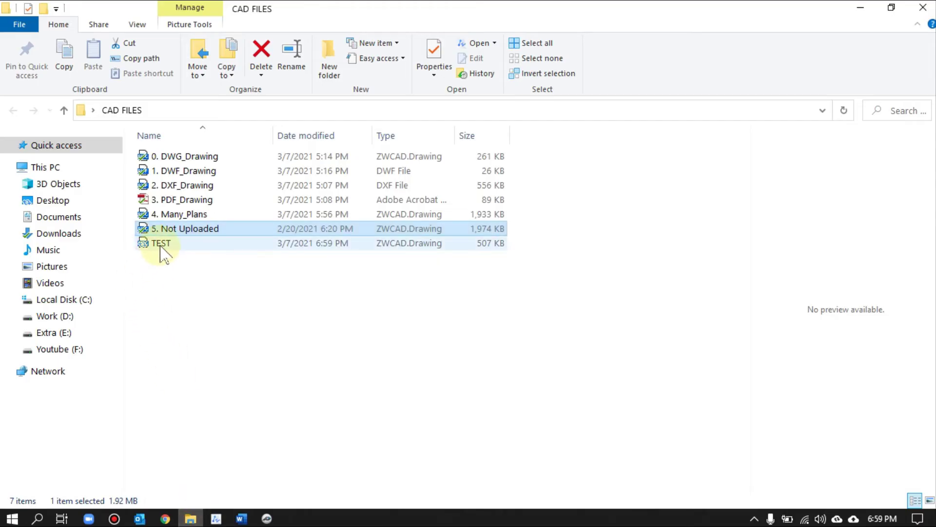
click(268, 518)
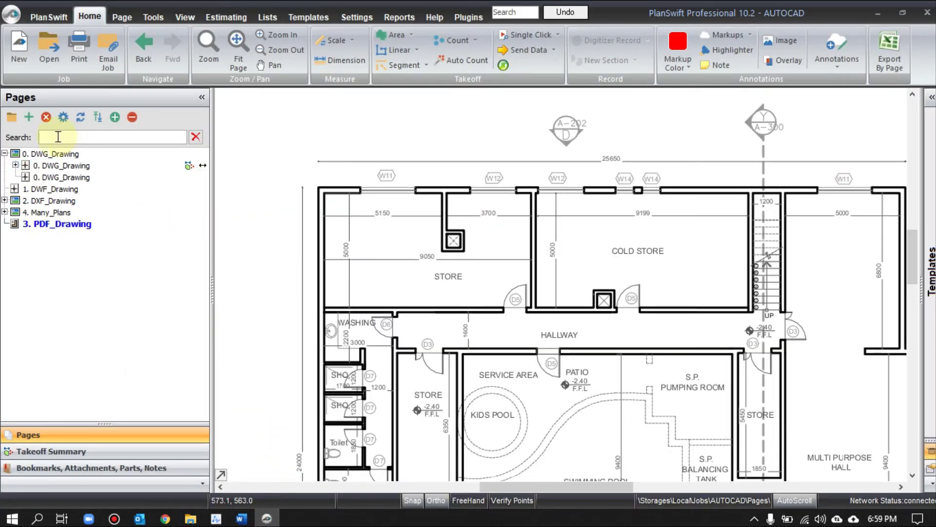
click(29, 117)
click(547, 426)
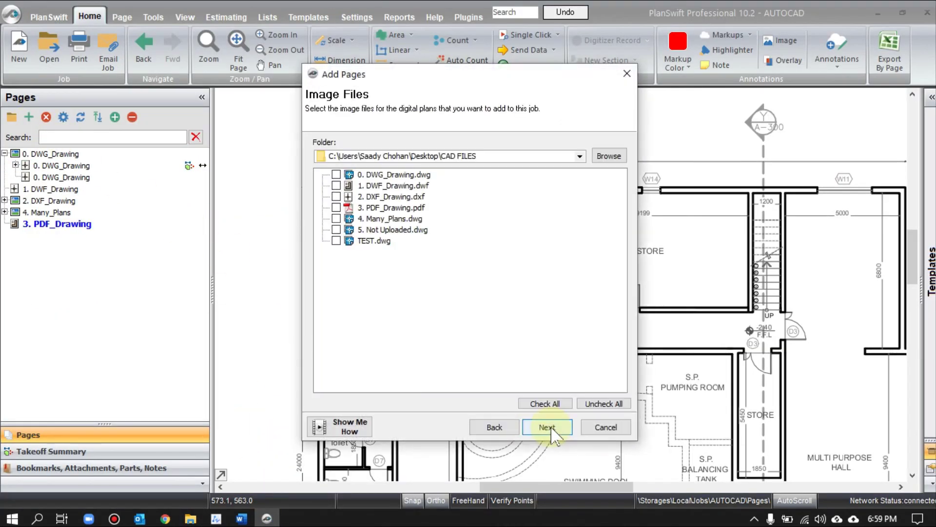
click(336, 241)
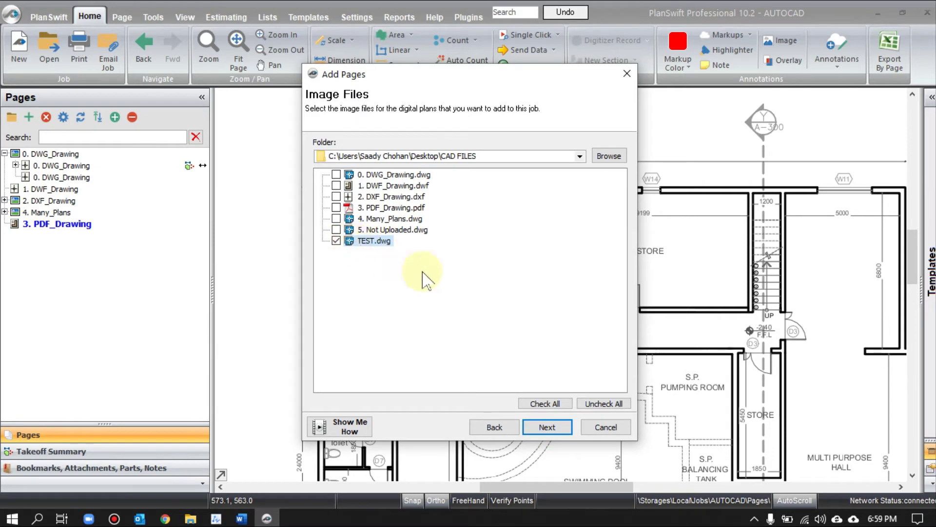
click(547, 426)
click(547, 427)
click(547, 427)
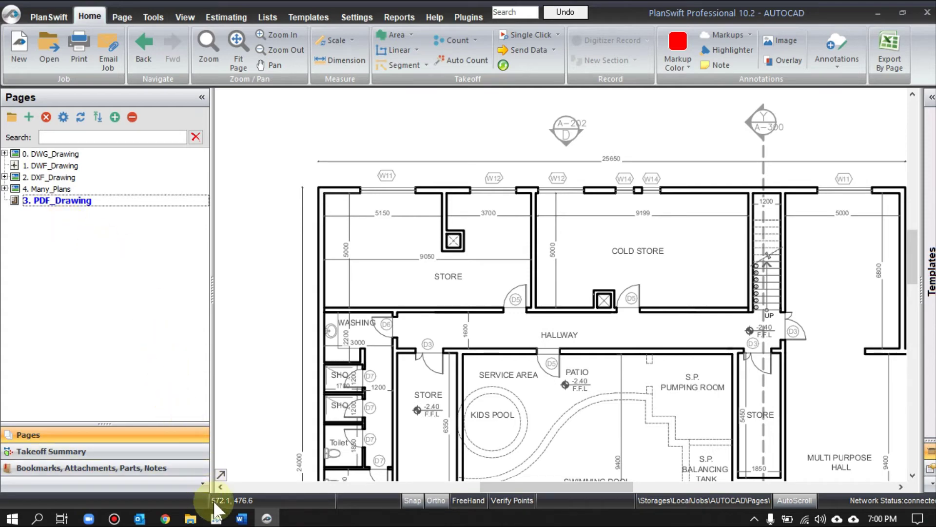
Switch to ZWCAD and check the TEST drawing for unused items with the Purge command.
click(216, 518)
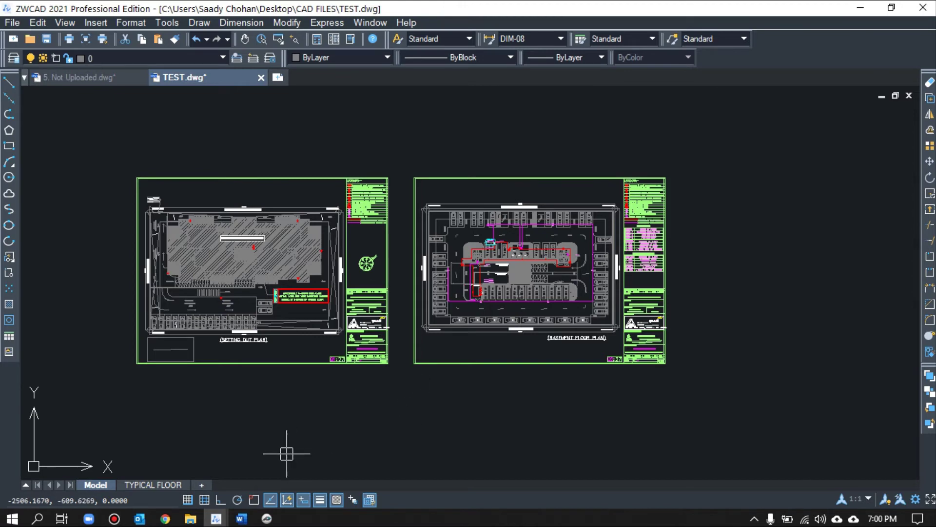
click(260, 454)
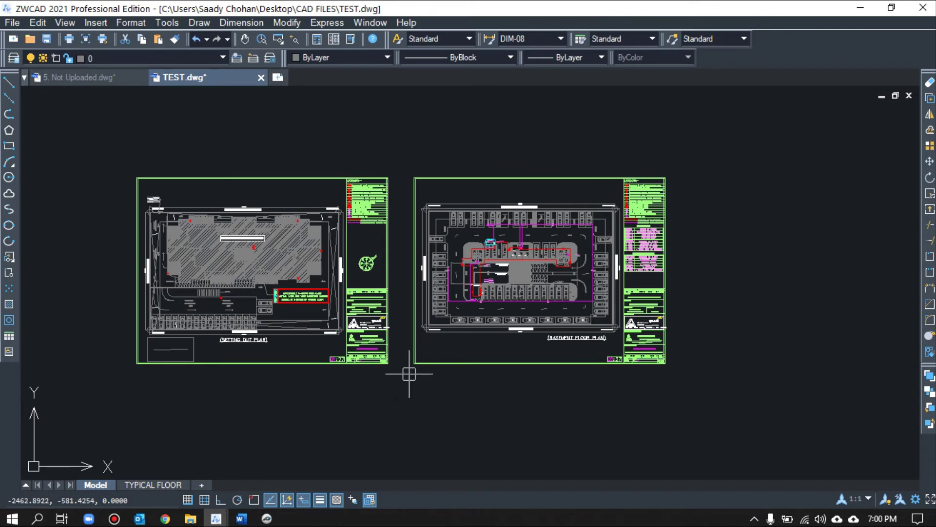
text(pu)
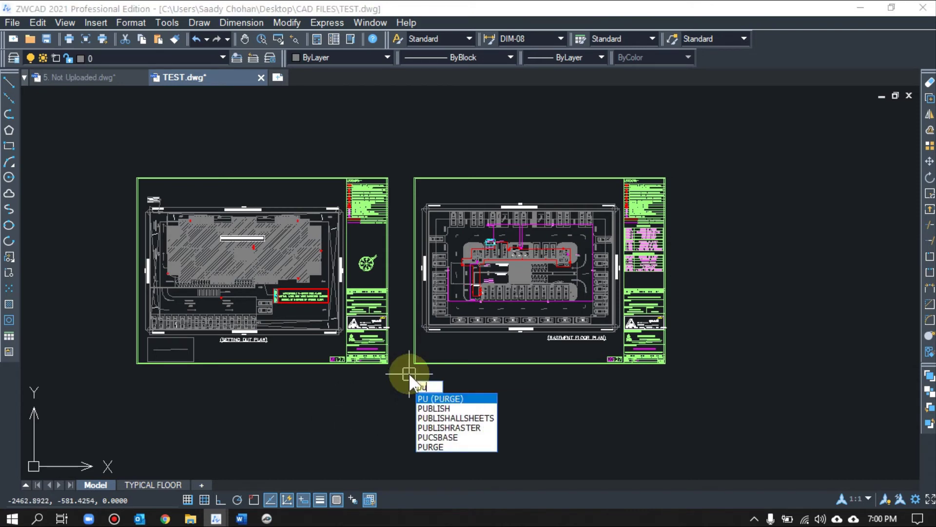
key(Return)
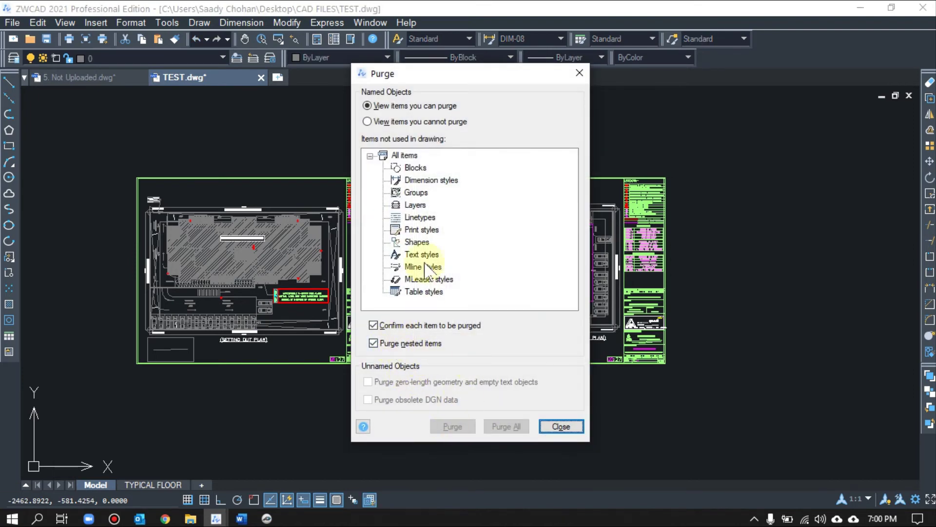
click(562, 427)
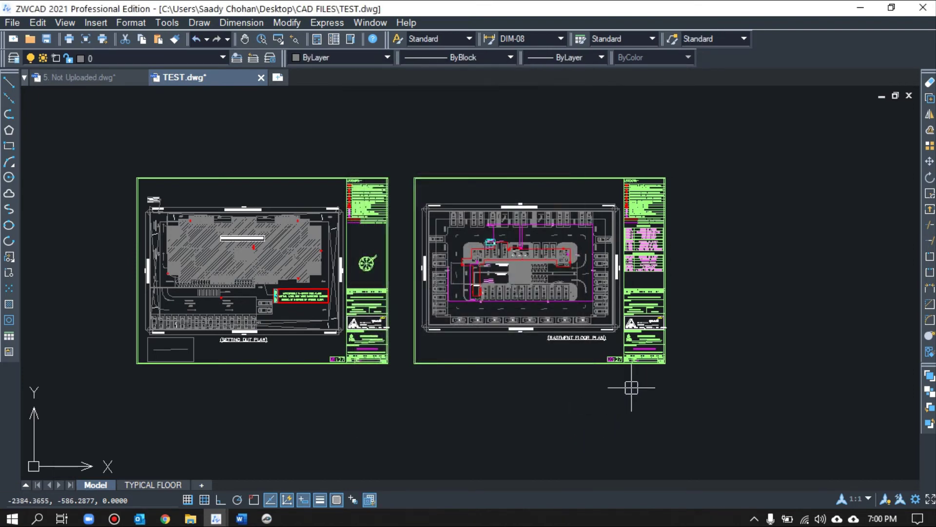
Save the TEST drawing in the CAD FILES folder as TEST 1 in AutoCAD 2007 Drawing format.
key(ctrl+shift+s)
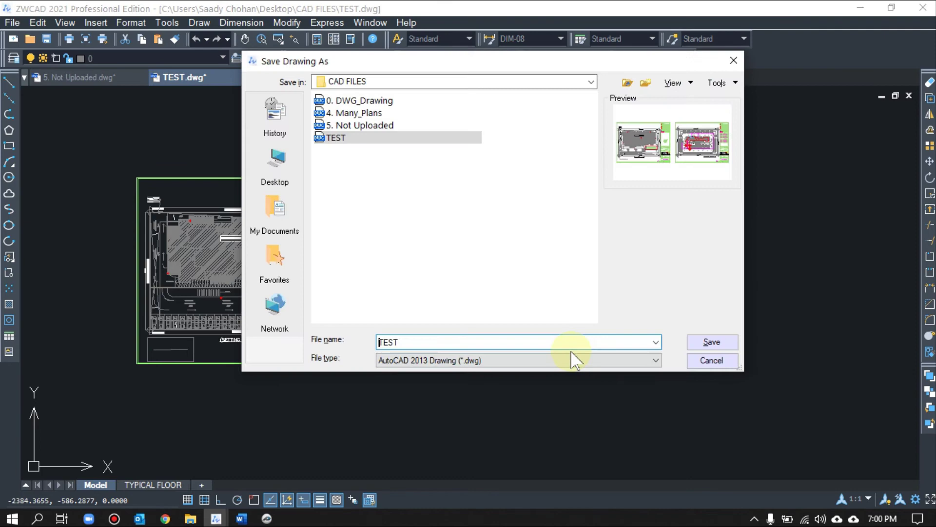
click(517, 362)
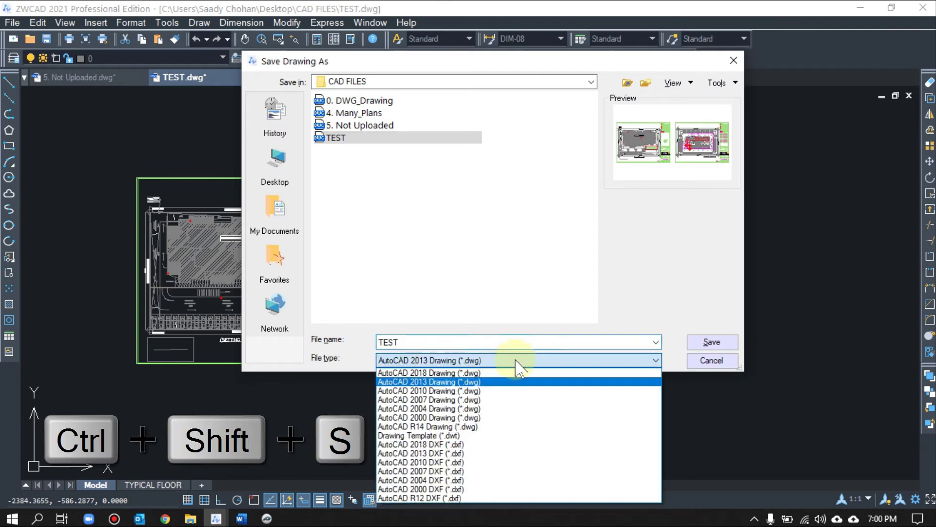
click(477, 400)
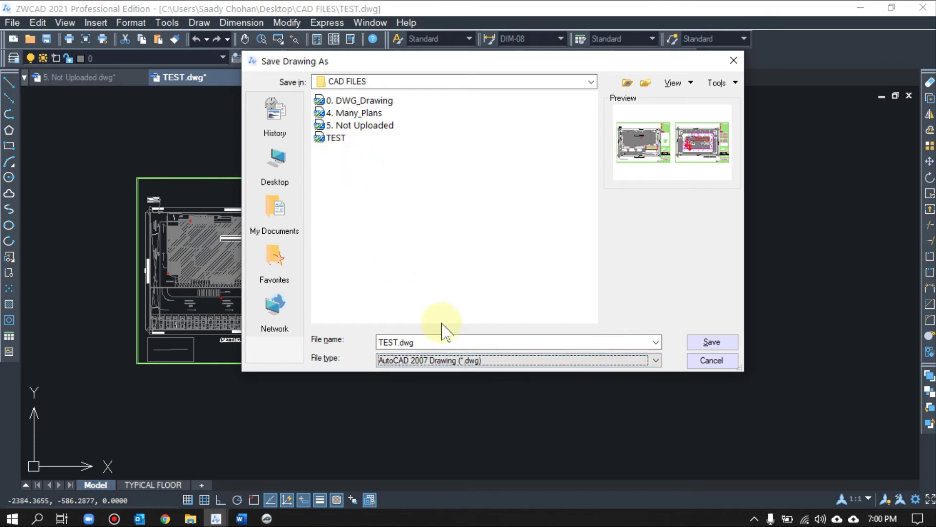
double_click(408, 342)
click(398, 342)
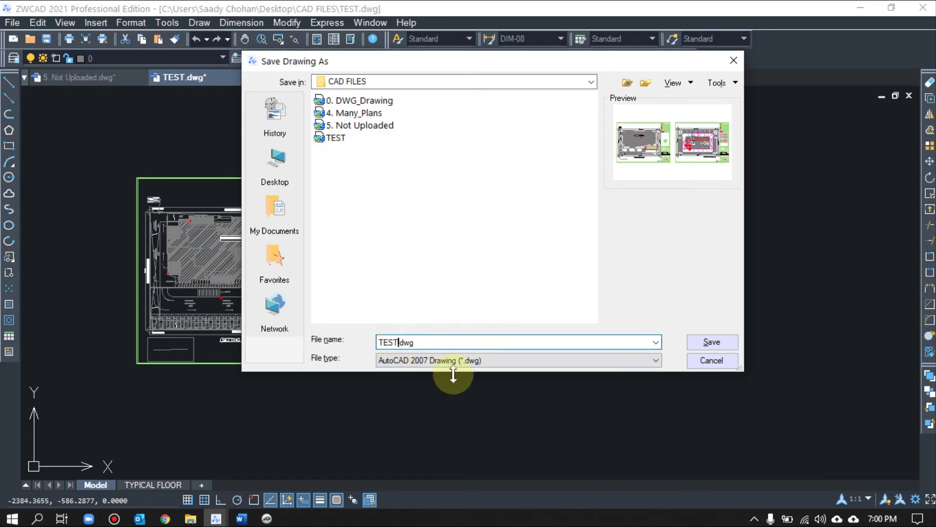
key(Delete)
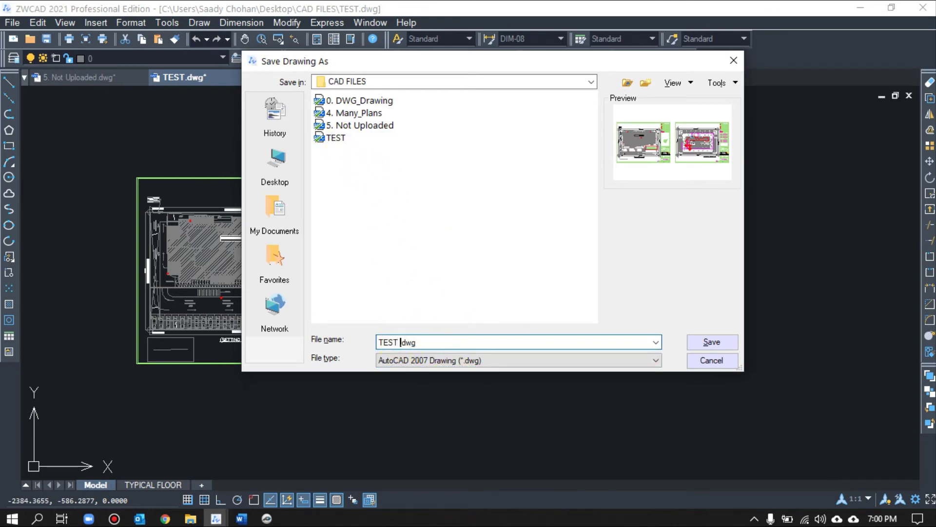
text(1)
click(711, 343)
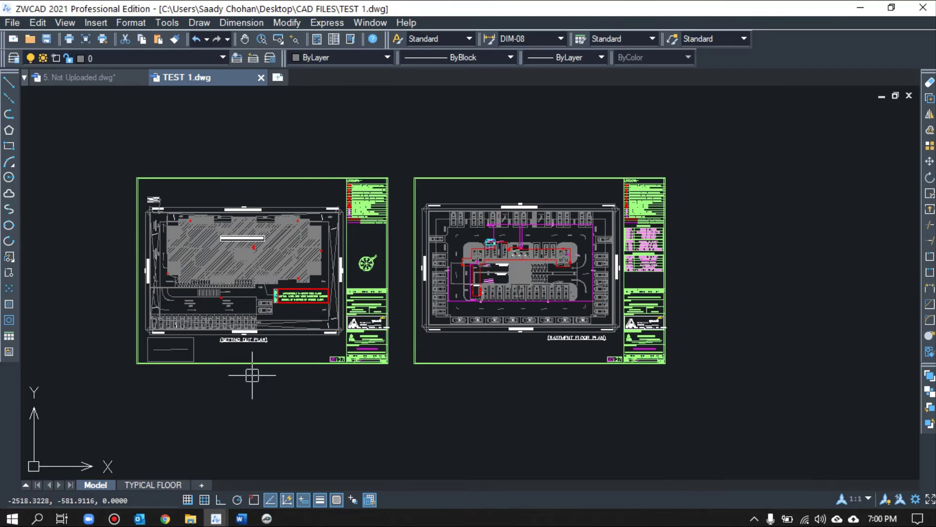
Switch to PlanSwift and import TEST 1.dwg from the CAD FILES folder with the default convert settings.
click(268, 519)
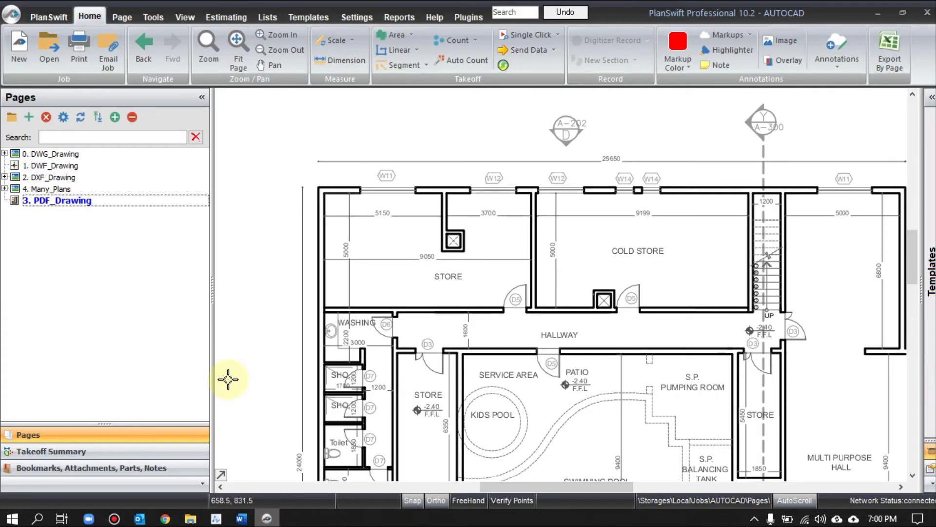
click(29, 117)
click(547, 426)
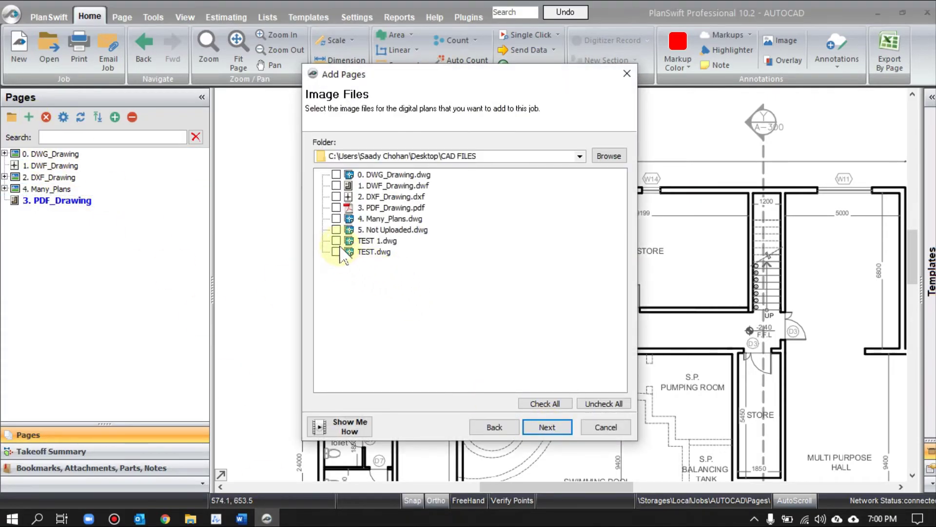
click(337, 241)
click(547, 426)
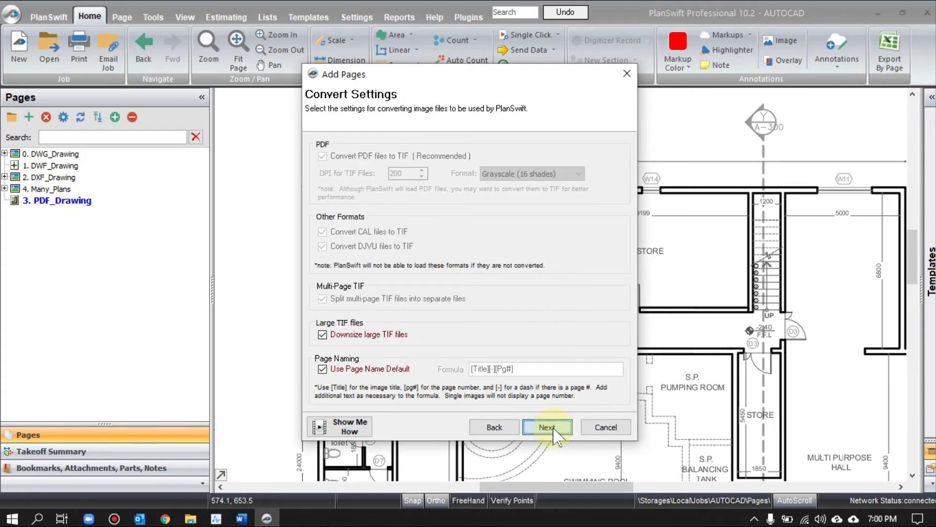
click(555, 431)
click(554, 430)
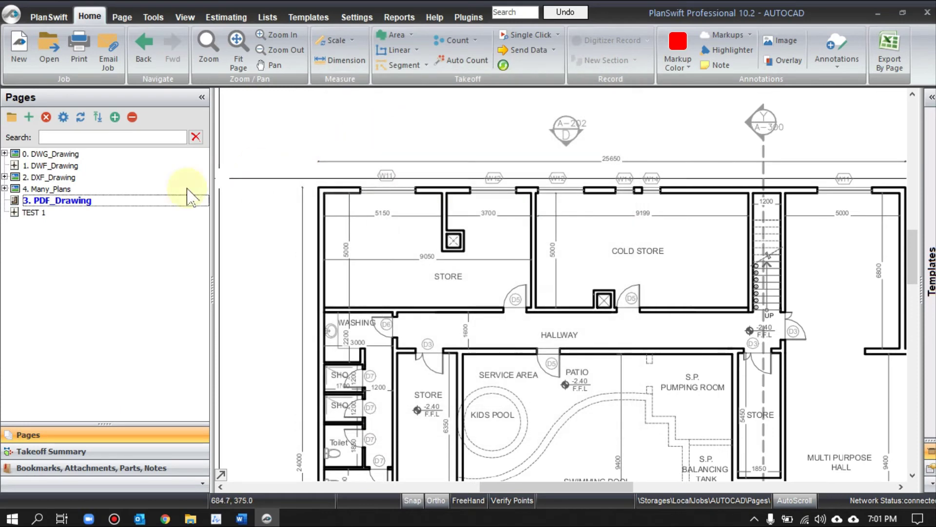
Open the TEST 1 page and inspect its setting out plan and basement floor plan sheets.
click(87, 213)
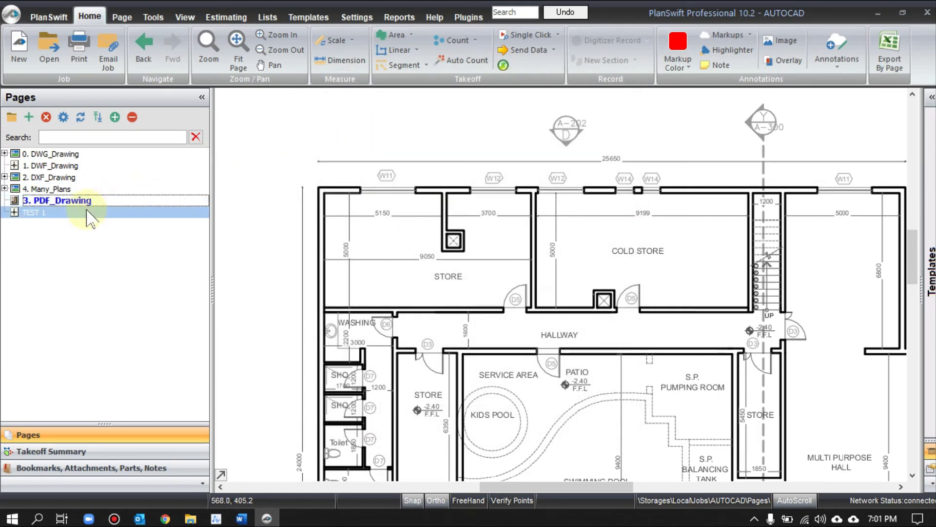
click(56, 214)
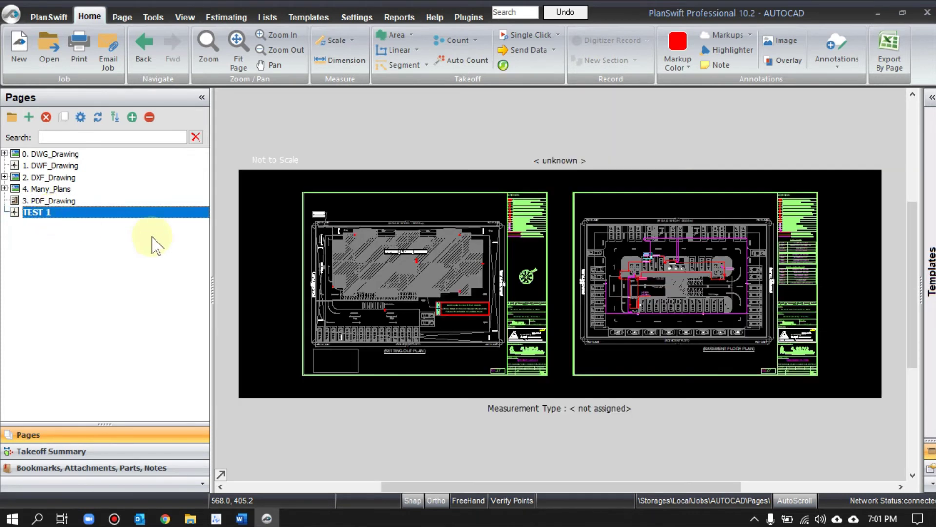
scroll(340, 241, up, 2)
scroll(340, 242, up, 2)
scroll(329, 230, down, 2)
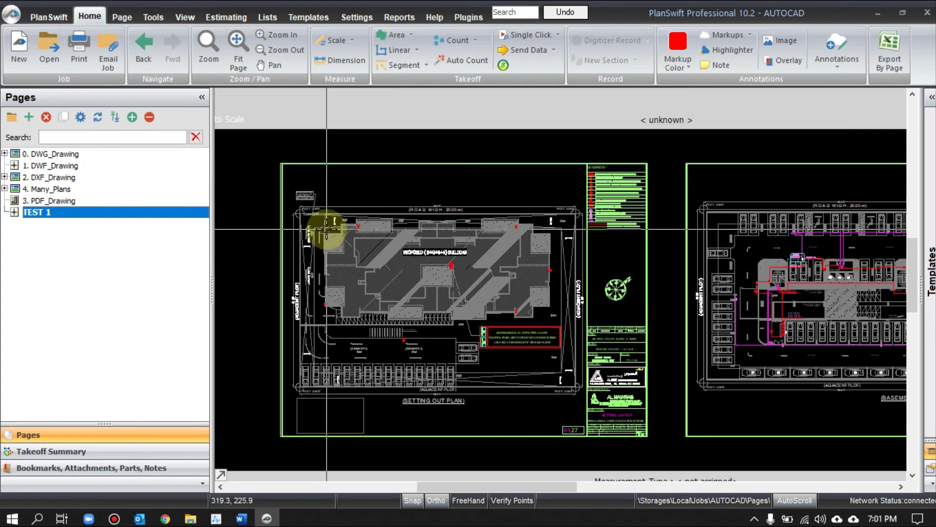
scroll(329, 233, up, 2)
scroll(329, 232, down, 2)
scroll(622, 248, up, 2)
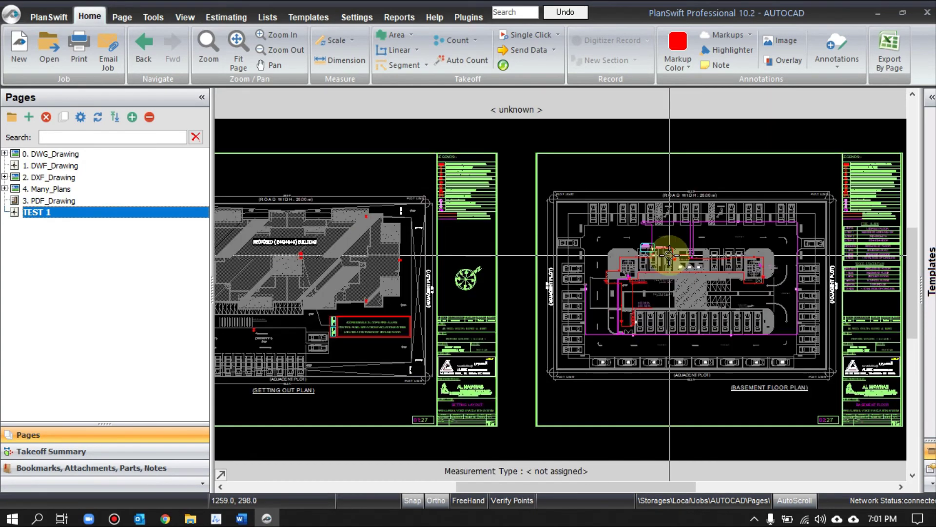
scroll(617, 243, down, 3)
scroll(414, 244, up, 1)
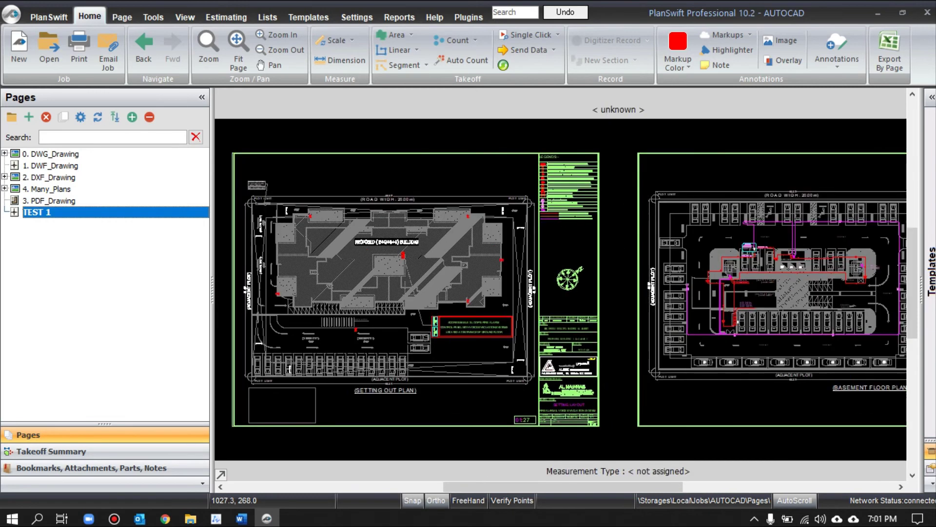
drag(365, 237, 469, 227)
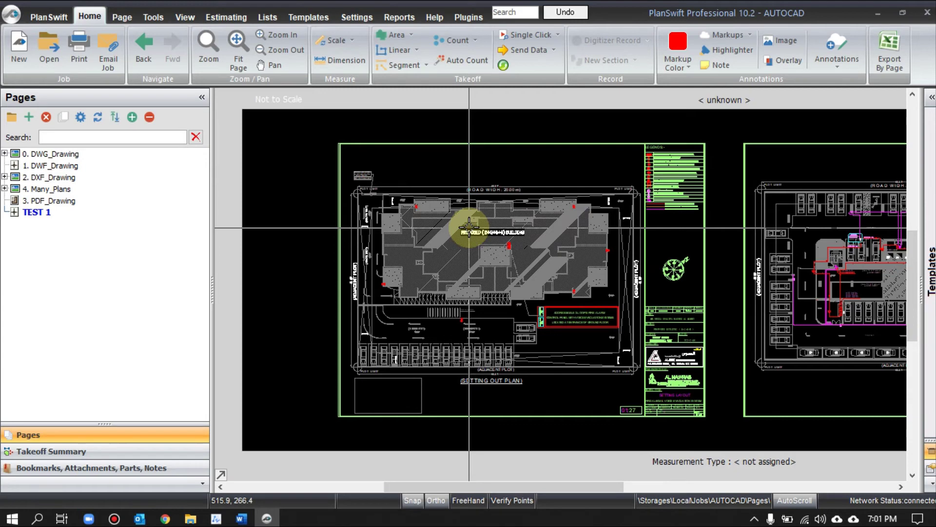
Compare the TEST 1 drawing in ZWCAD with its imported page in PlanSwift.
click(216, 518)
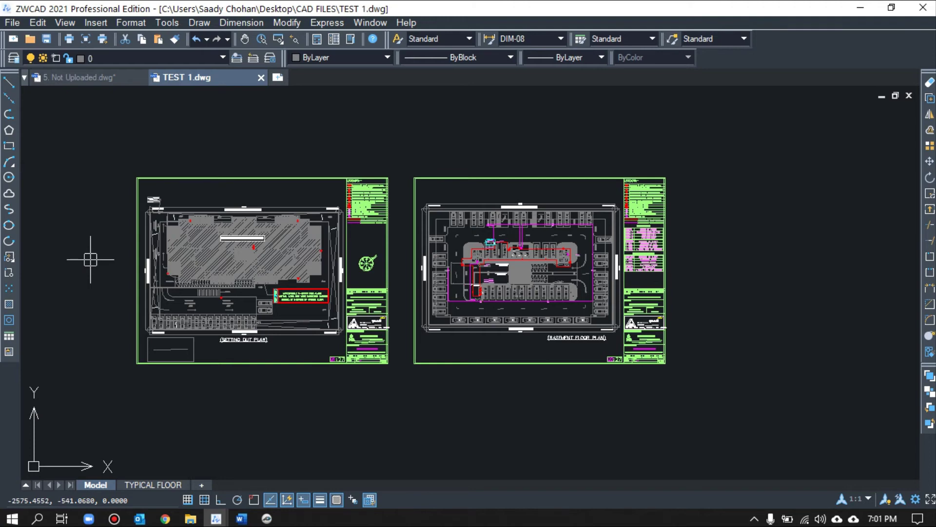
click(267, 519)
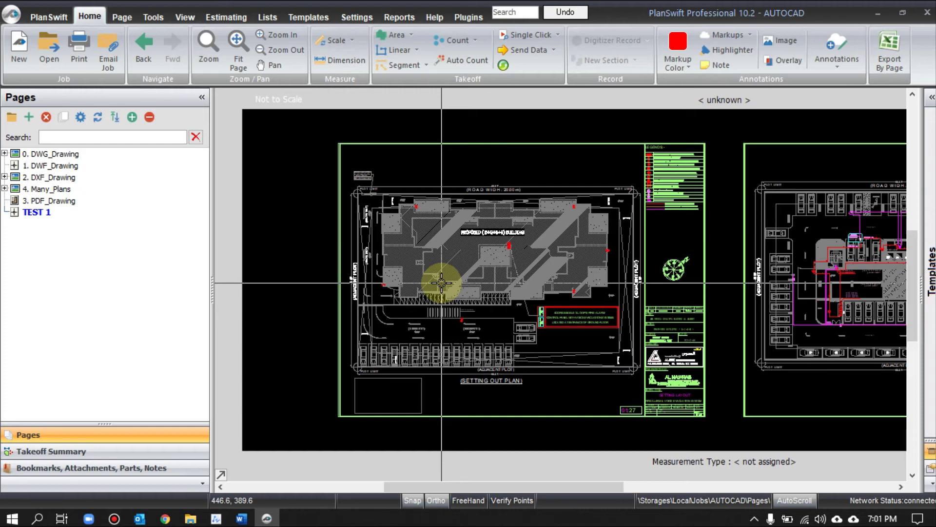
key(alt+Tab)
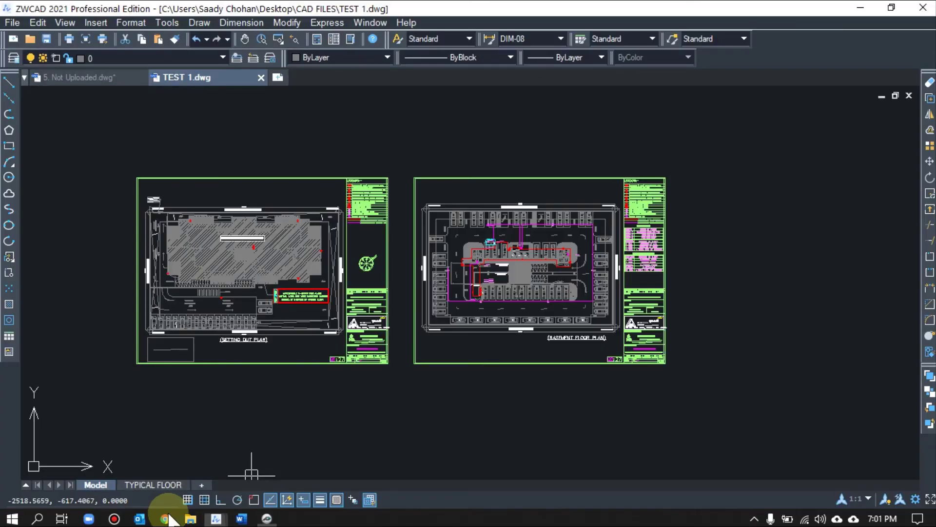
Switch to Chrome and browse the PlanSwift tutorial videos uploaded to the YouTube channel.
click(203, 468)
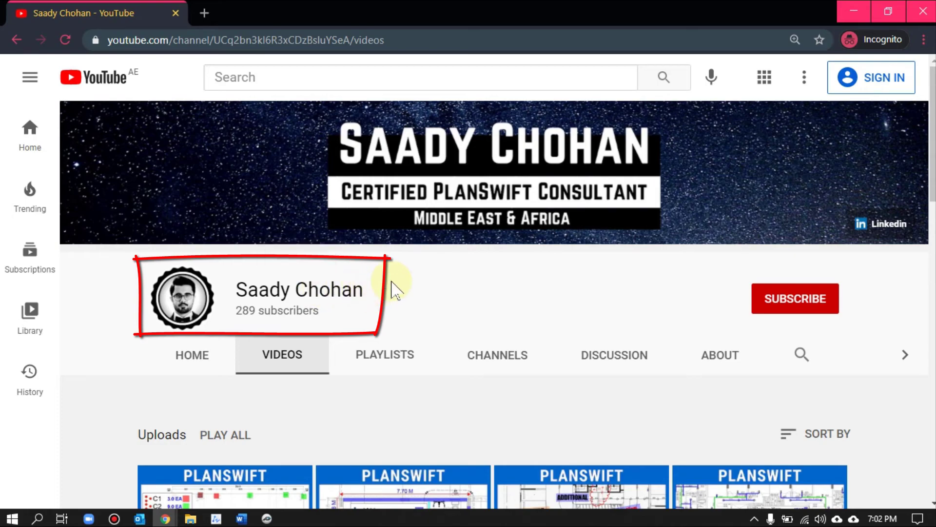
drag(370, 299, 244, 288)
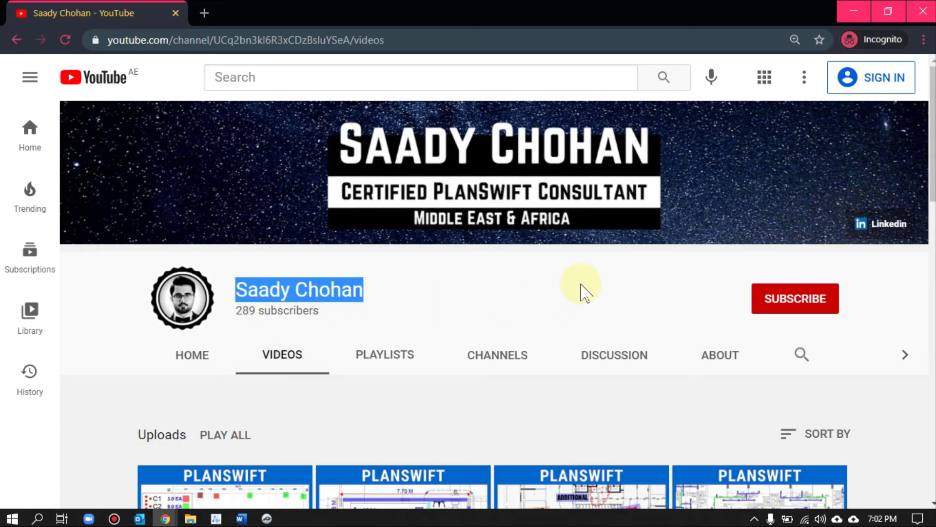
scroll(581, 293, down, 10)
scroll(581, 293, down, 10)
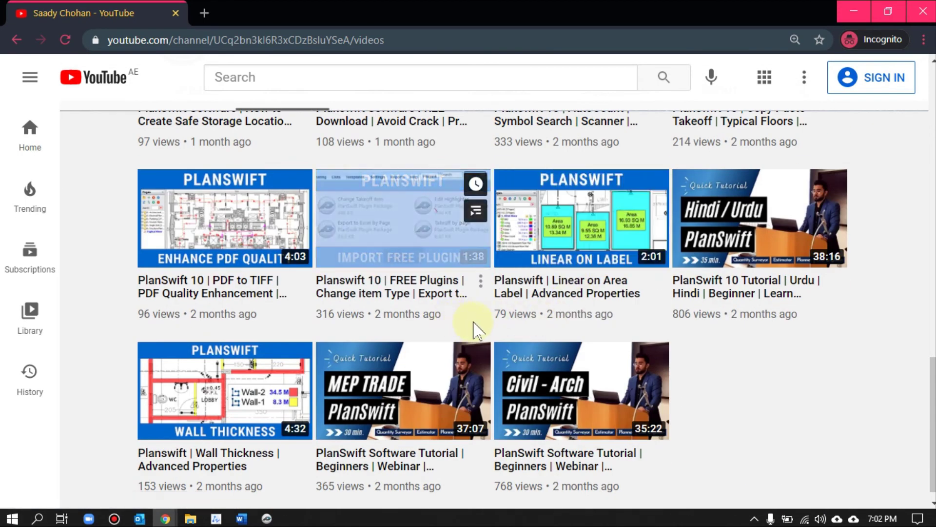
mouse_move(272, 312)
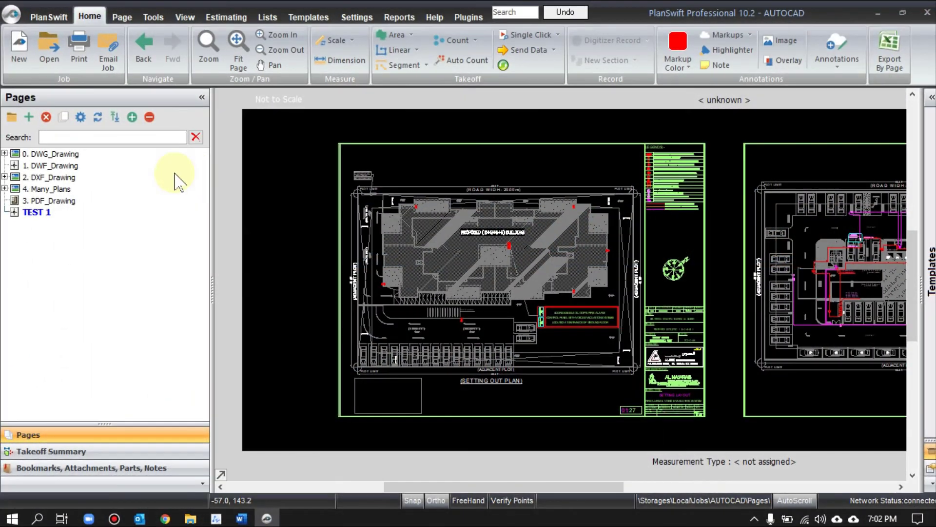
Open the PDF_Drawing page, expand the DWG_Drawing folder and inspect the floor plan on its first page.
click(147, 200)
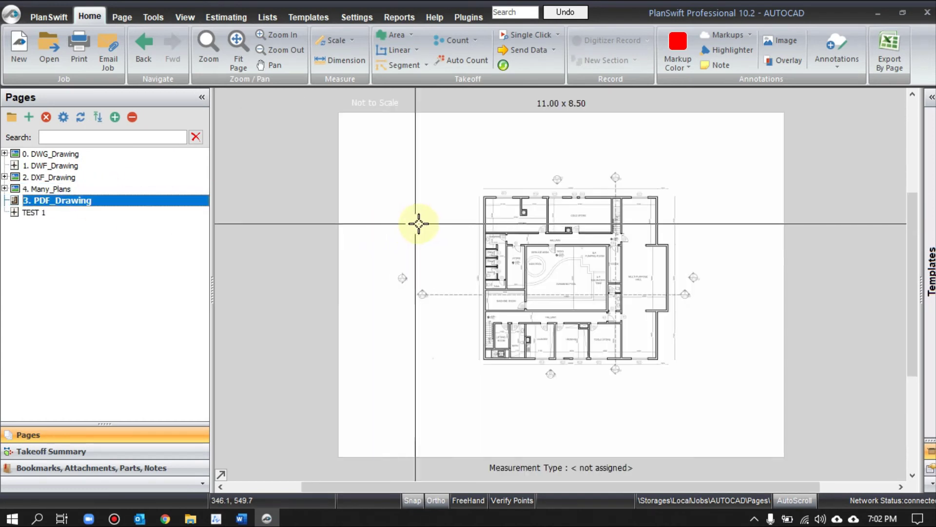
click(4, 153)
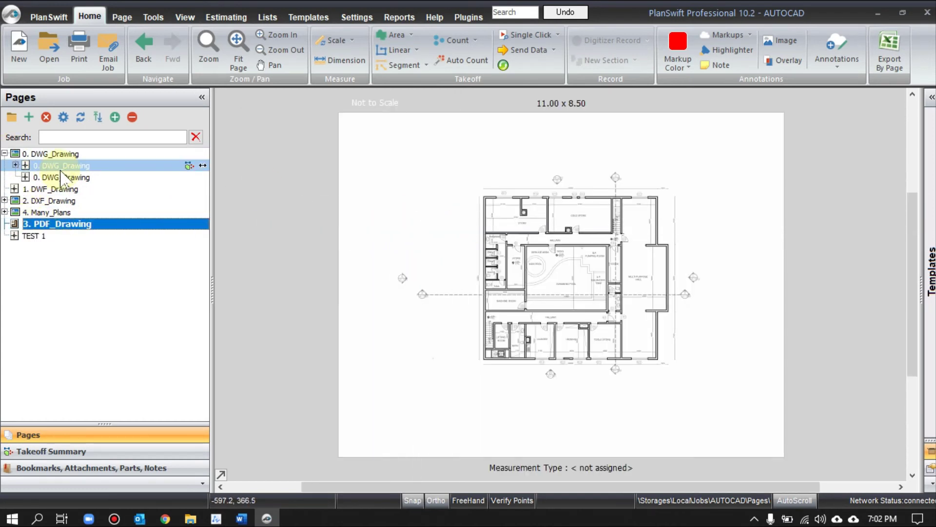
click(62, 169)
scroll(560, 201, up, 3)
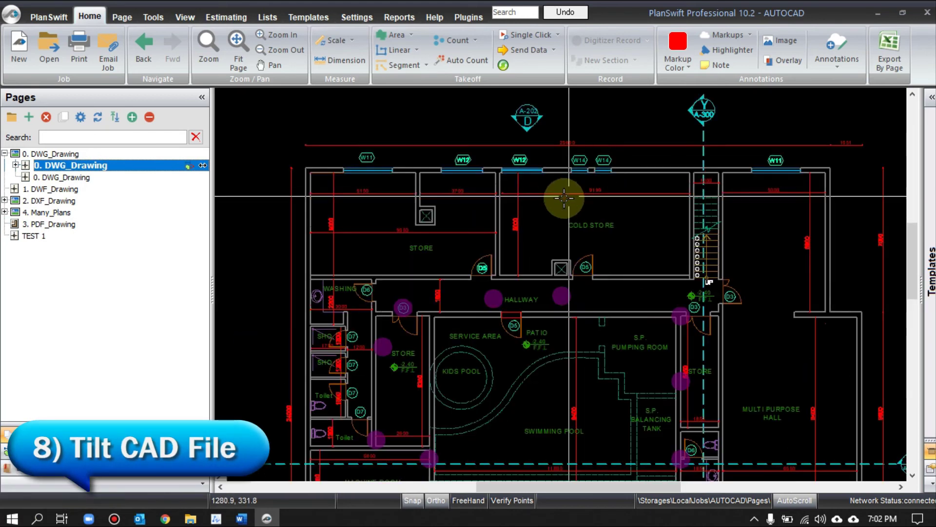
scroll(394, 221, down, 1)
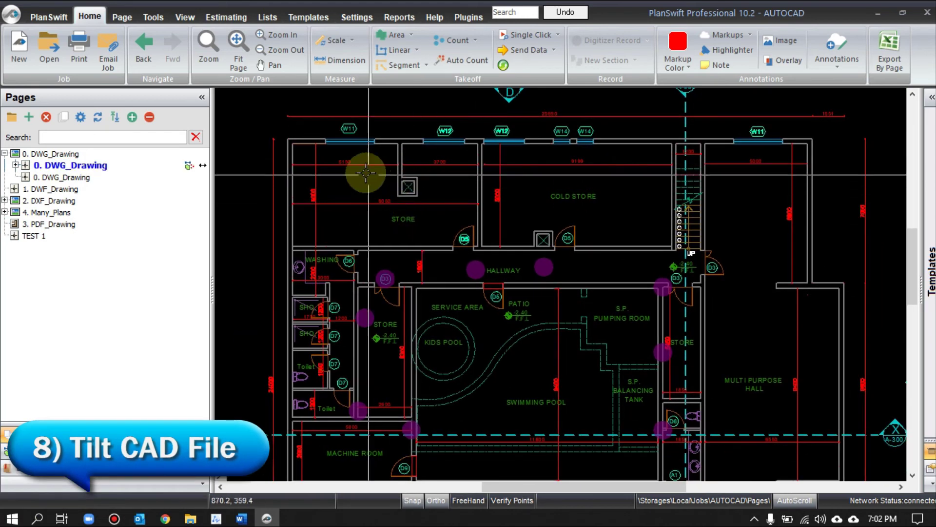
Turn off the black background for CAD drawings, enable converting coloured DWG/DXF drawings to black and white, and return to the floor plan.
click(358, 19)
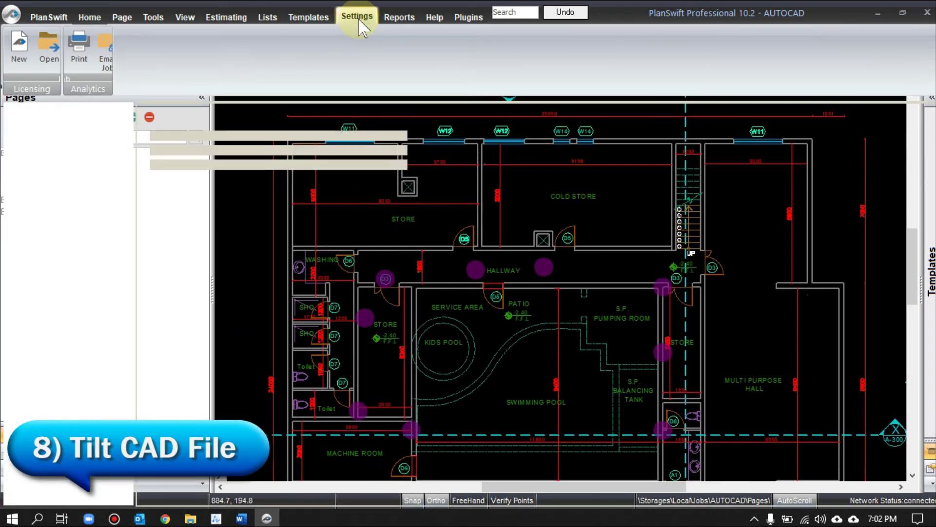
click(168, 137)
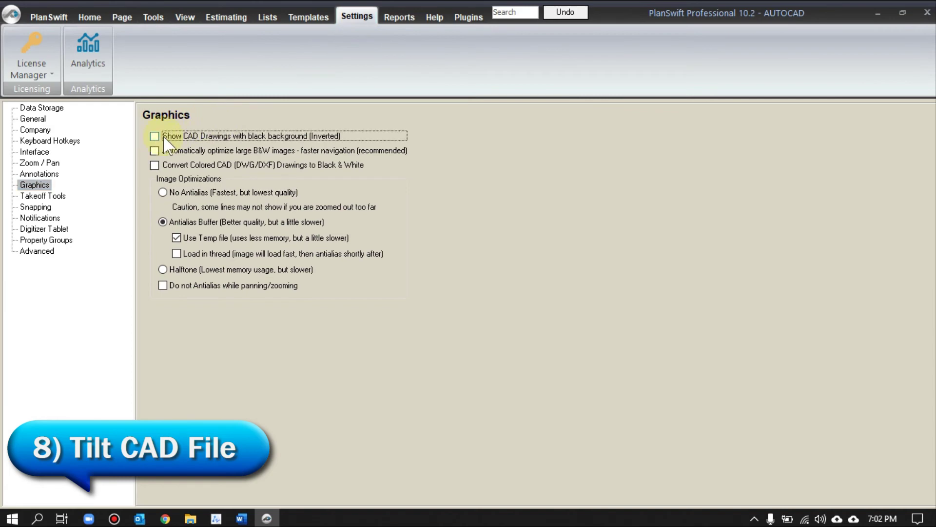
click(155, 166)
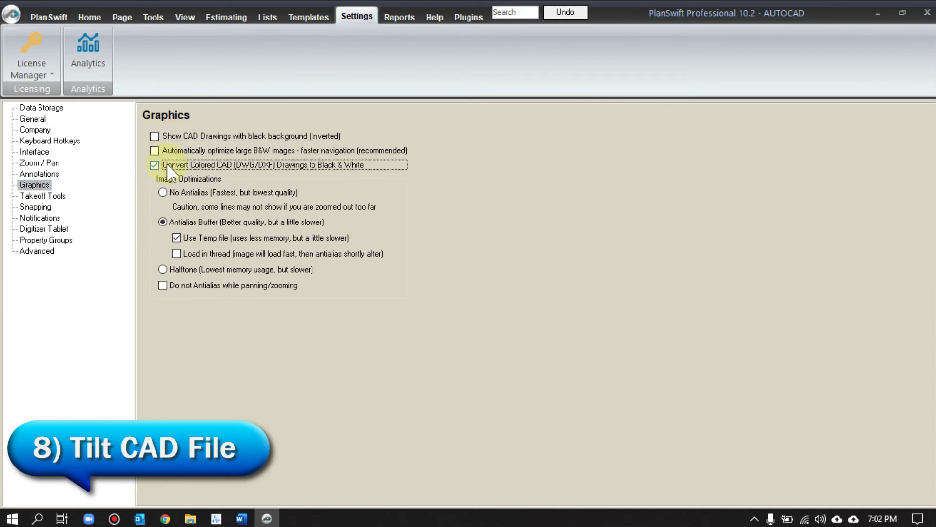
click(90, 17)
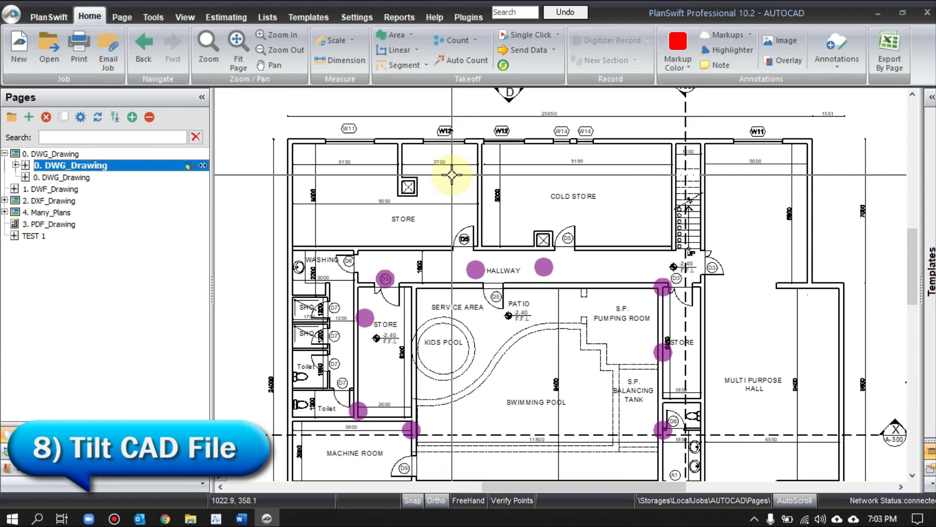
Review the black-and-white conversion option in the graphics settings and check its effect on the DWG floor plan.
click(355, 17)
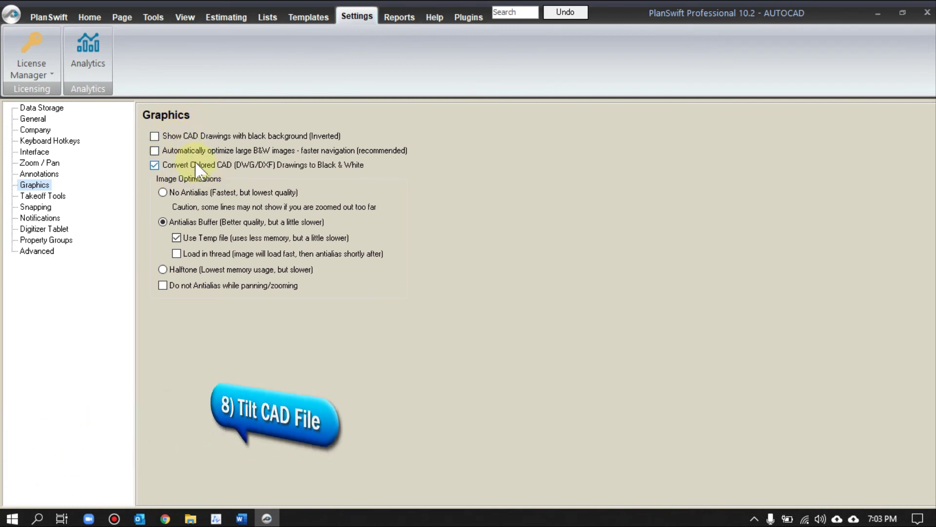
click(98, 17)
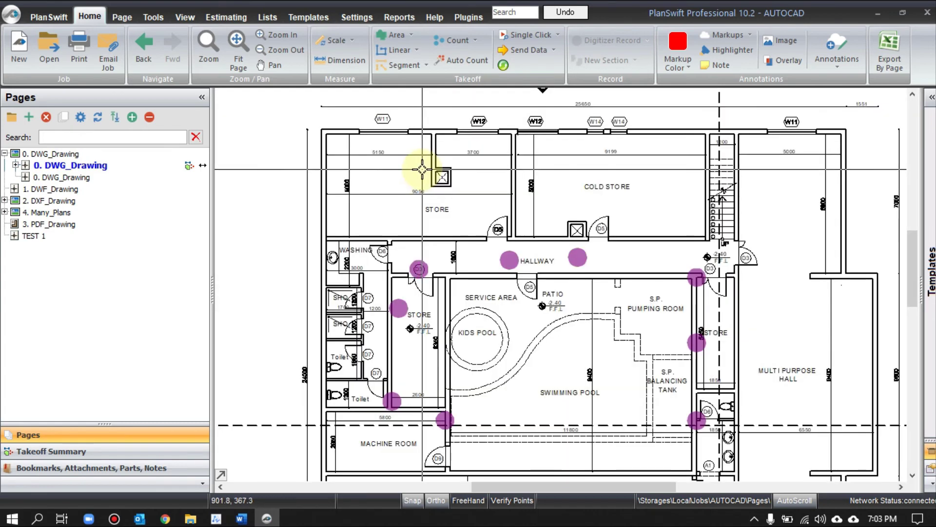
click(356, 16)
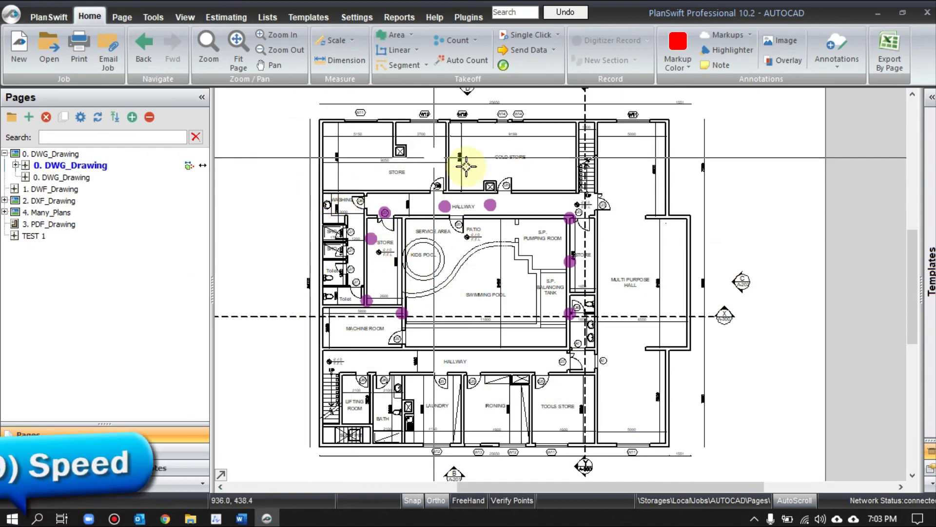
Enable automatic optimization of large B&W images in the graphics settings and check navigation on the DWG floor plan.
click(358, 14)
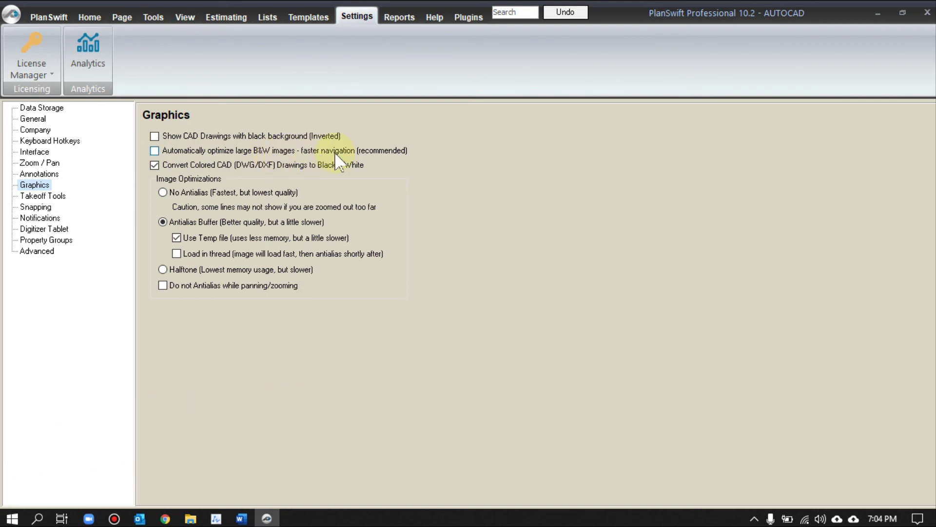
click(155, 151)
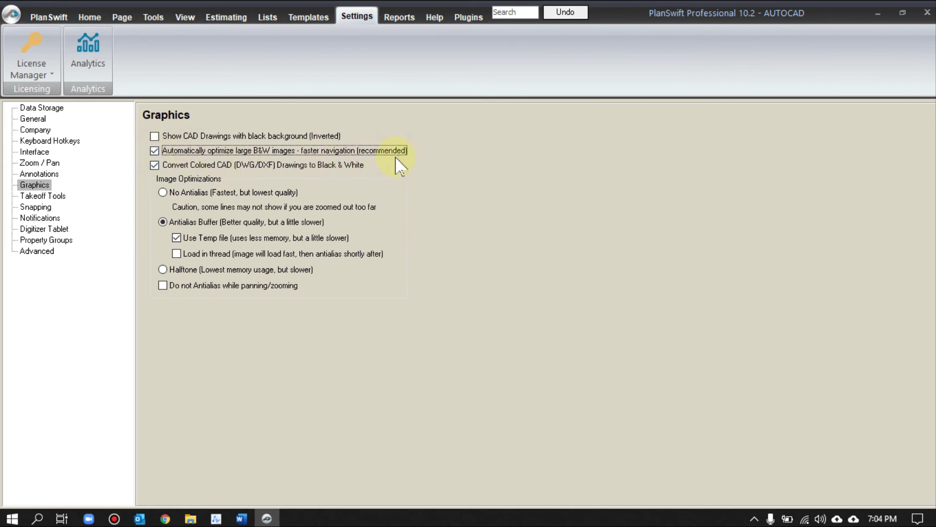
click(90, 17)
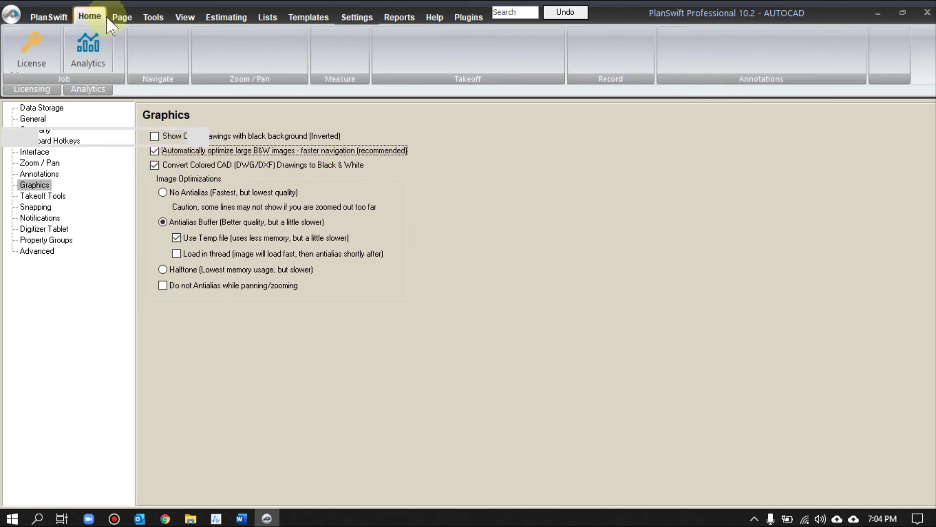
scroll(314, 119, up, 6)
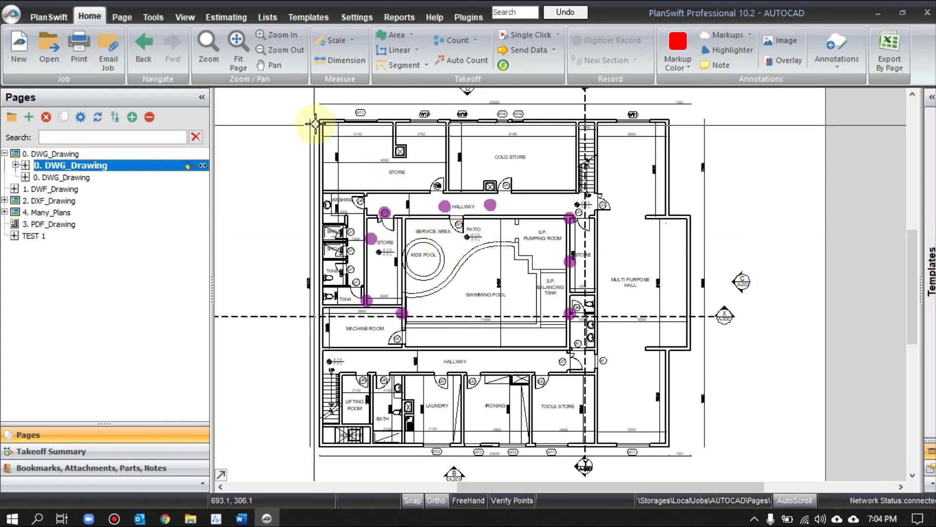
scroll(343, 124, down, 5)
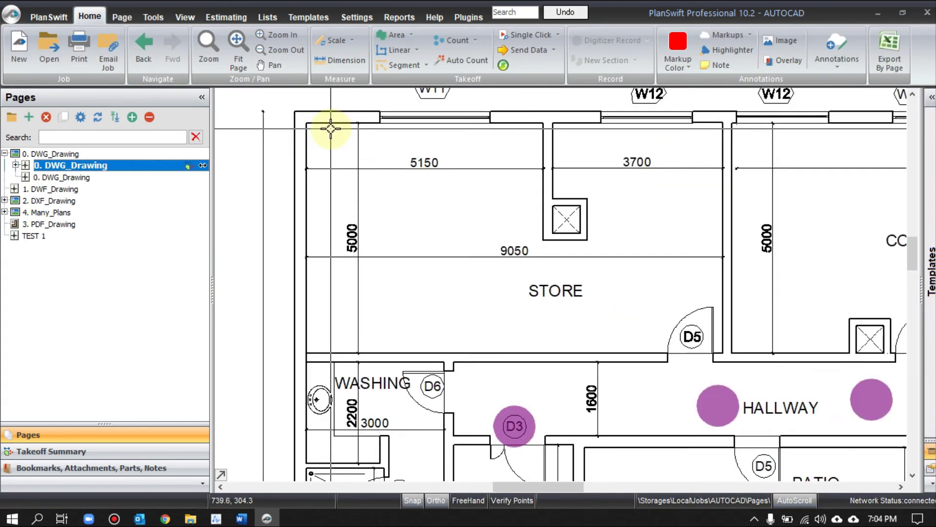
click(346, 19)
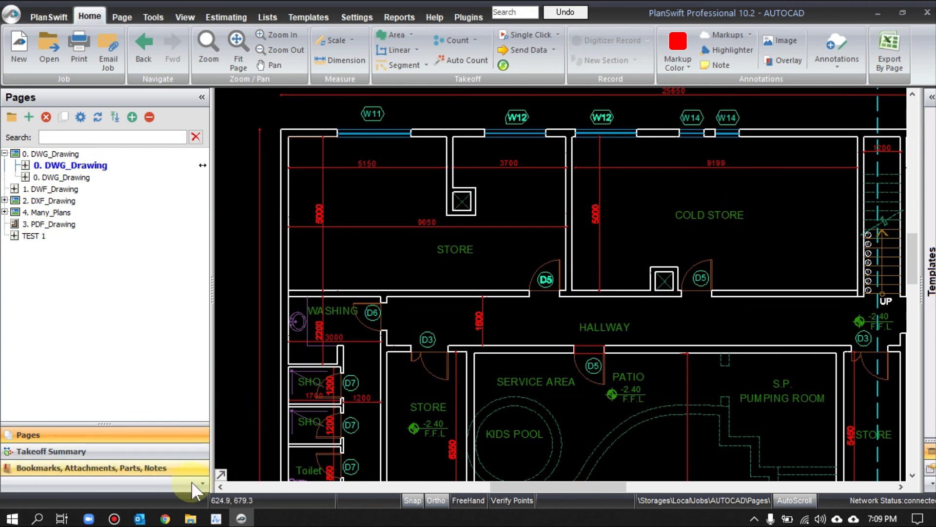
Switch to Chrome and show the YouTube channel's list of uploaded PlanSwift videos.
click(165, 518)
click(210, 497)
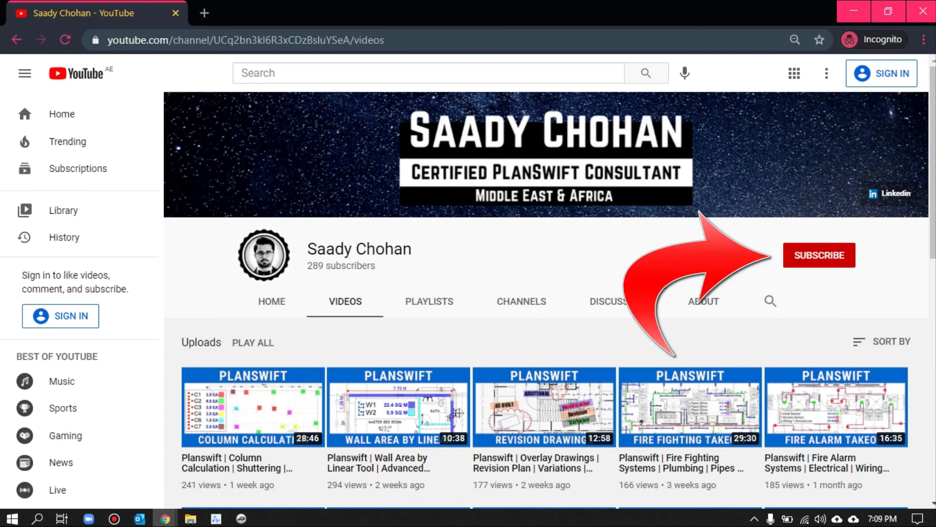